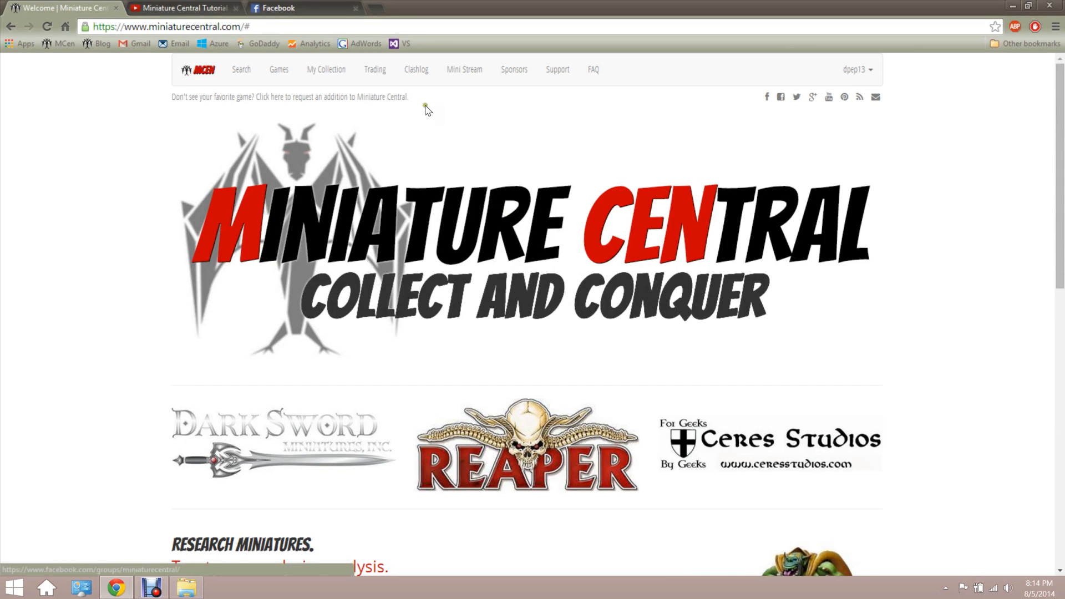
Search the clash log for other players' battles from publisher Privateer Press and game Warmachine.
left_click(417, 71)
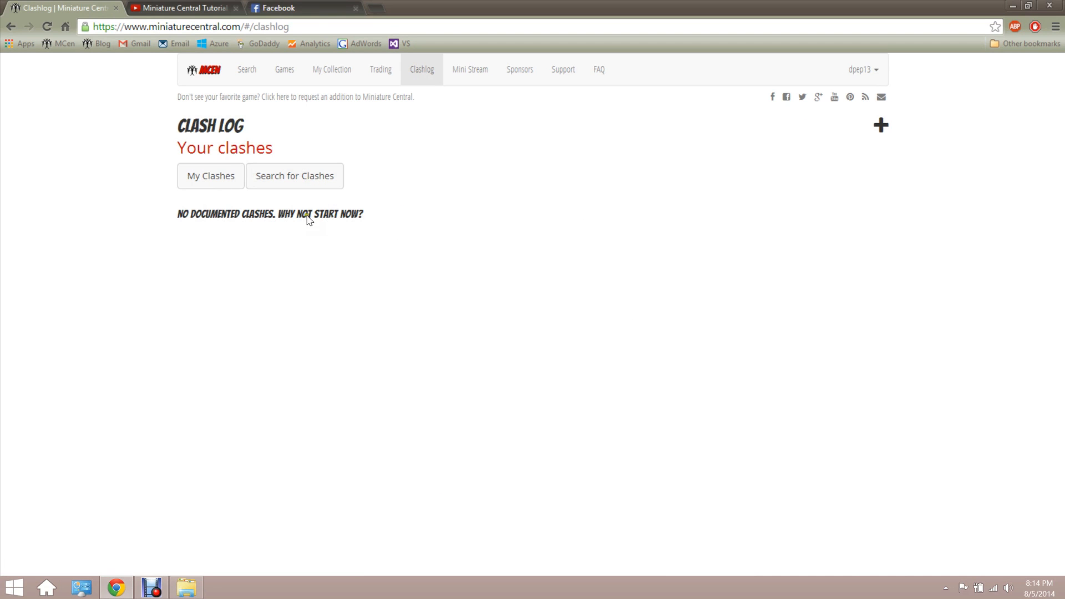
left_click(331, 187)
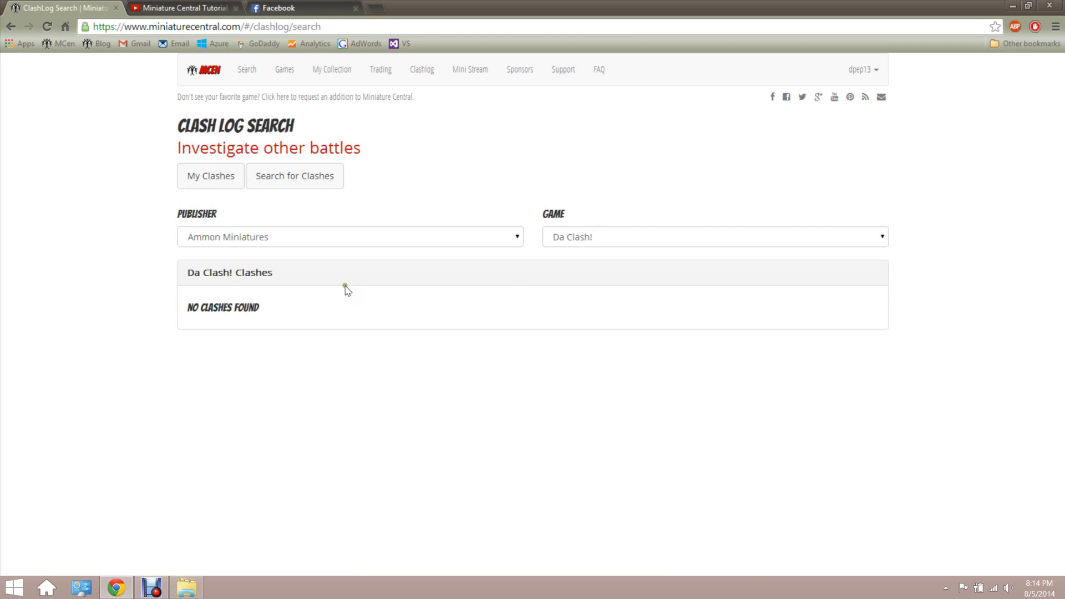
left_click(516, 238)
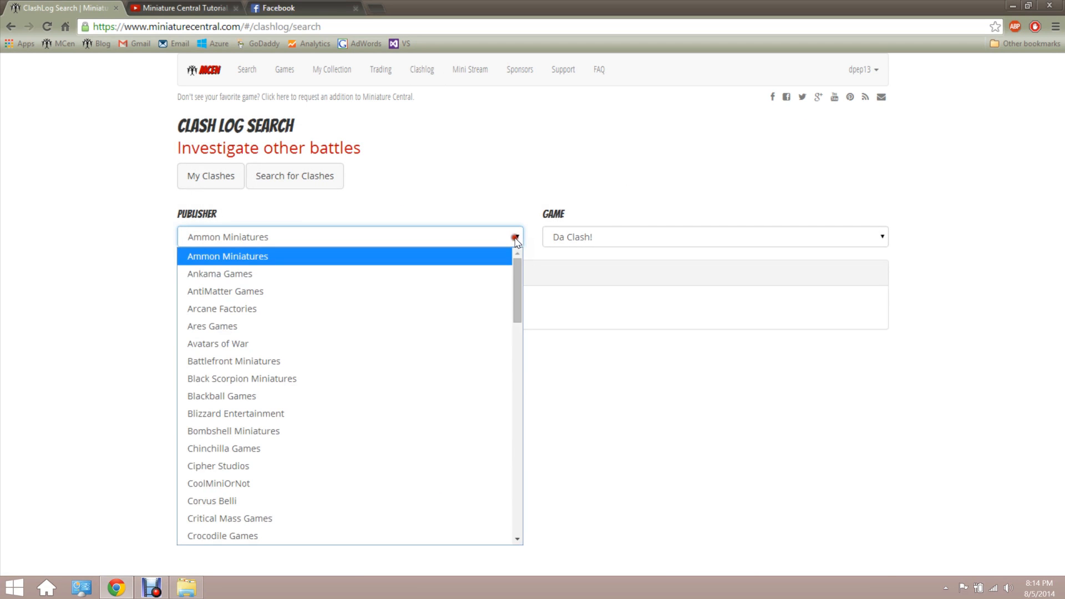
left_click_drag(517, 282, 509, 460)
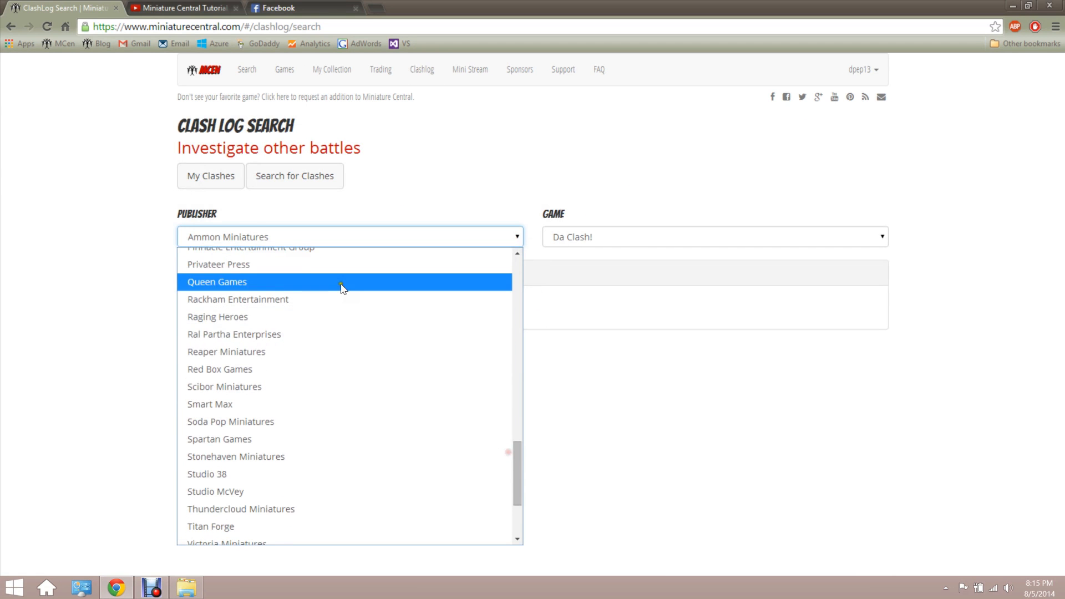
left_click(350, 264)
left_click(635, 242)
left_click(610, 310)
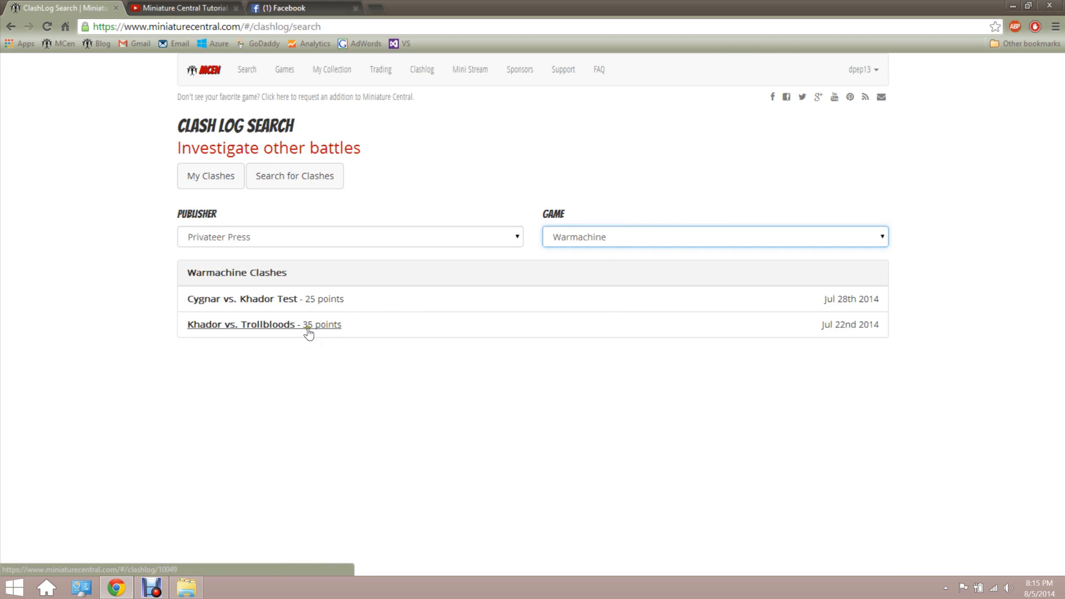
Open the Cygnar vs. Khador Test clash and review its video, clash data and event log.
left_click(284, 305)
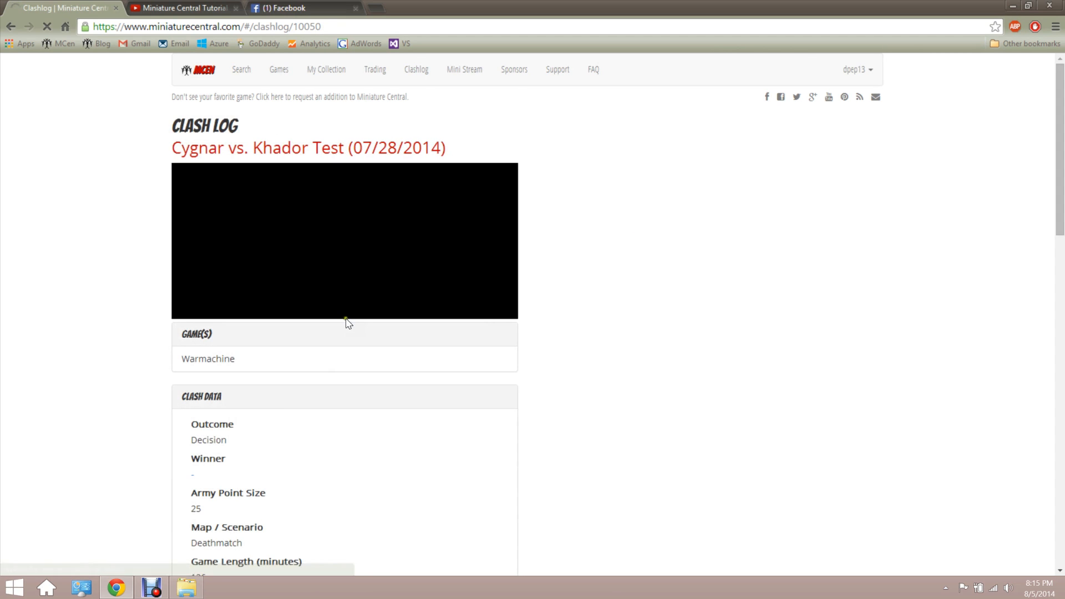
scroll(596, 285, "down", 1)
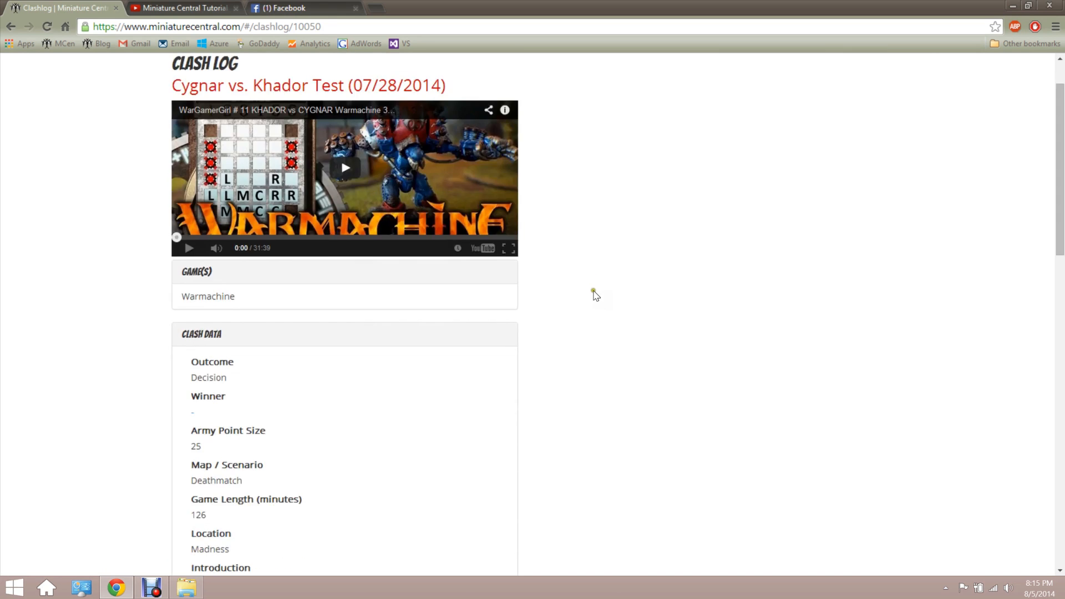
scroll(593, 290, "down", 9)
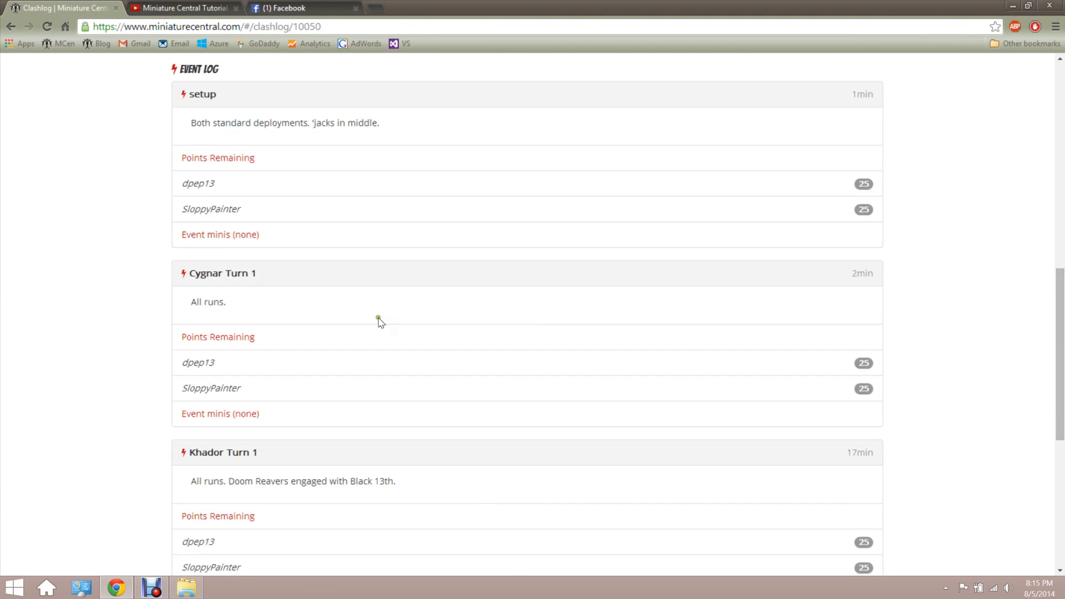
scroll(366, 338, "down", 3)
scroll(455, 388, "down", 1)
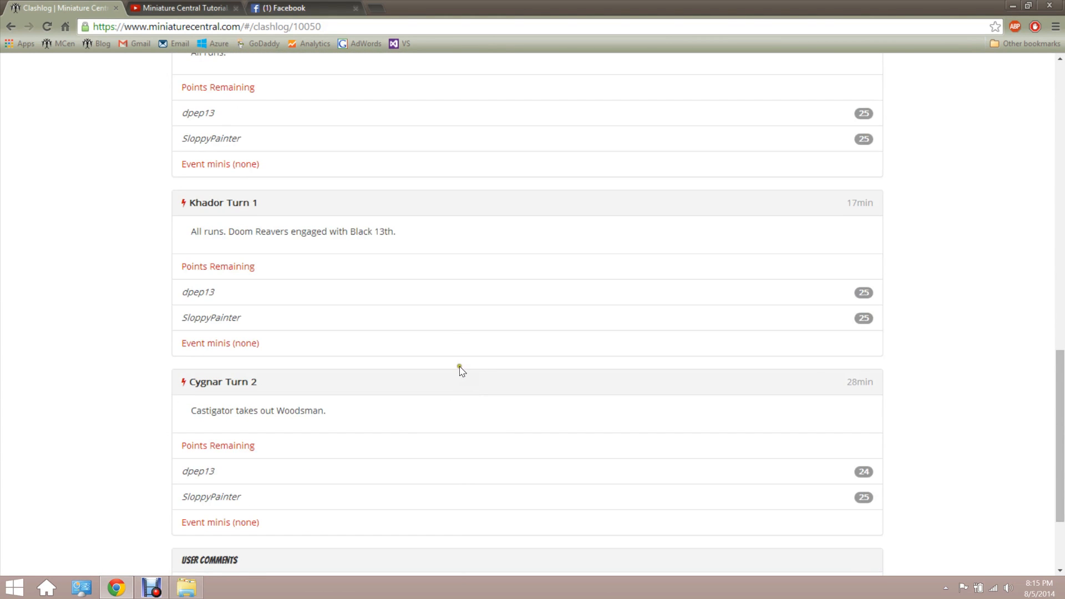
scroll(461, 368, "up", 15)
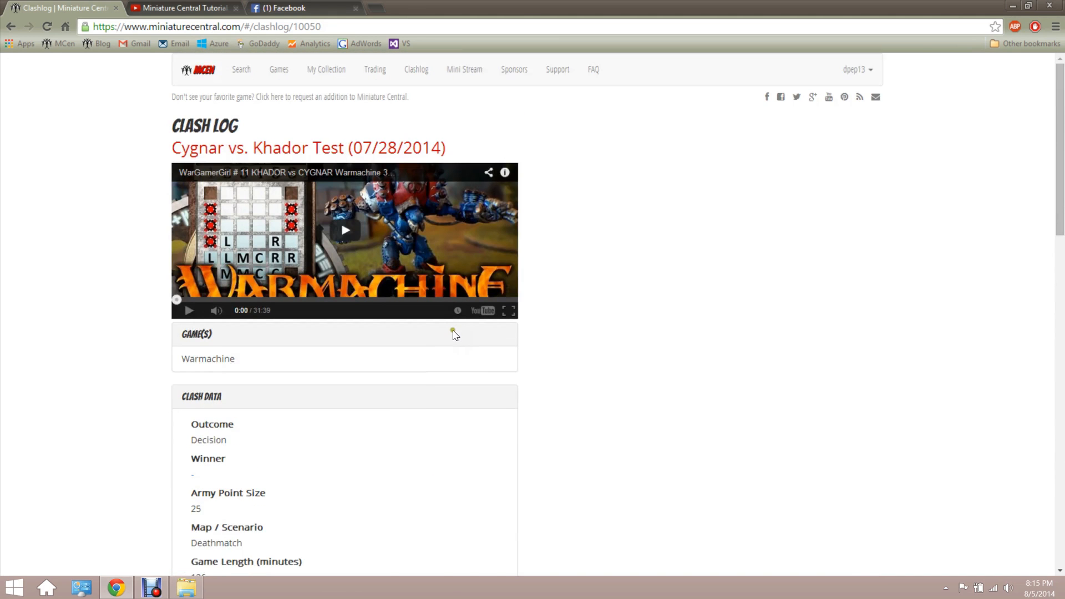
Return to your own clash log, create a new clash and open it for editing.
left_click(415, 70)
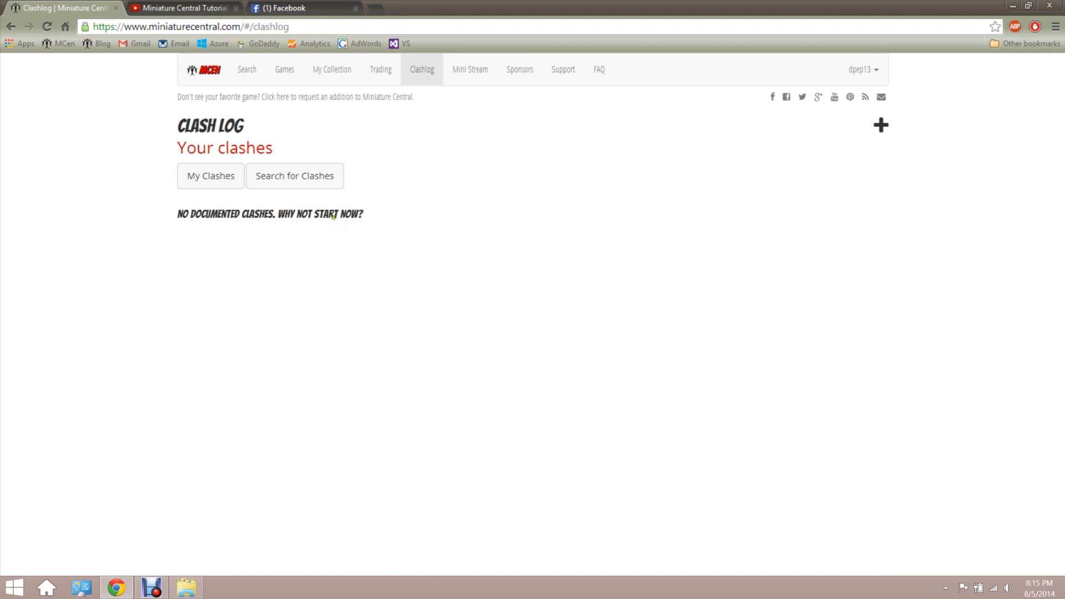
left_click(880, 126)
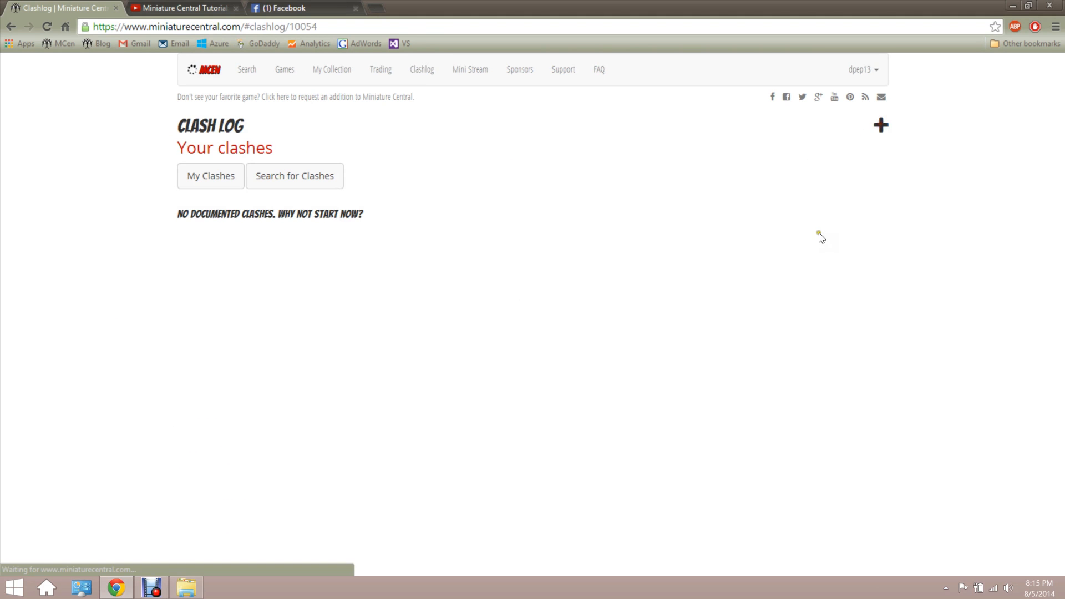
scroll(406, 258, "down", 2)
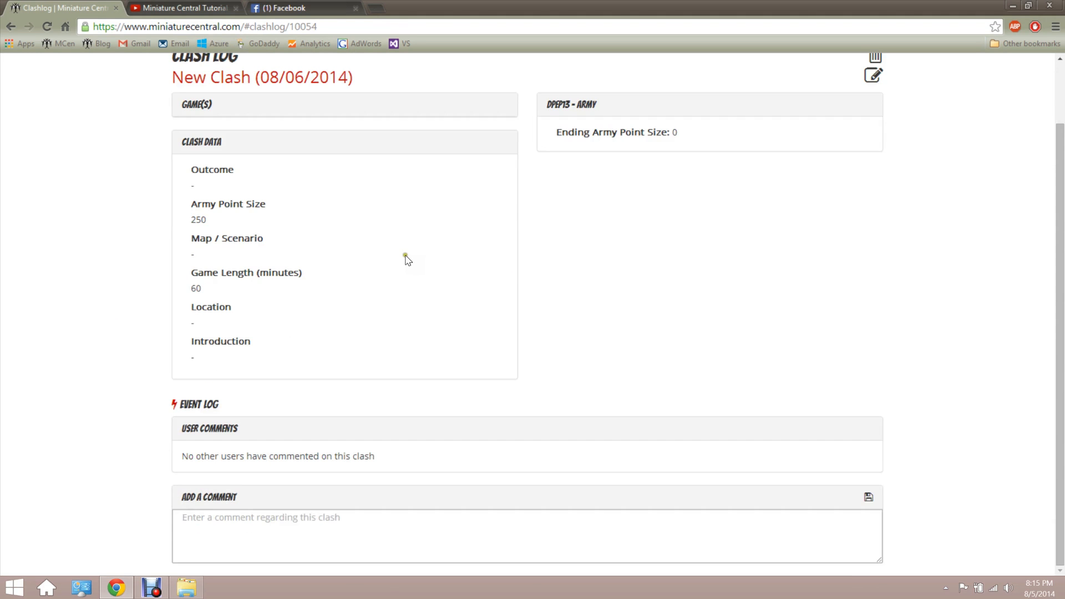
scroll(407, 256, "up", 2)
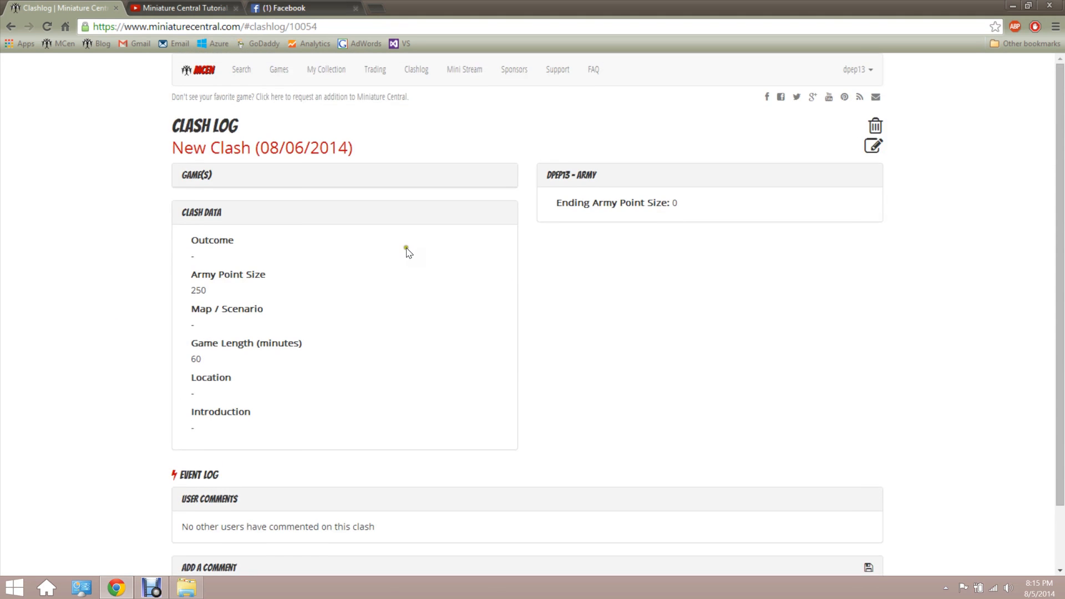
left_click(873, 146)
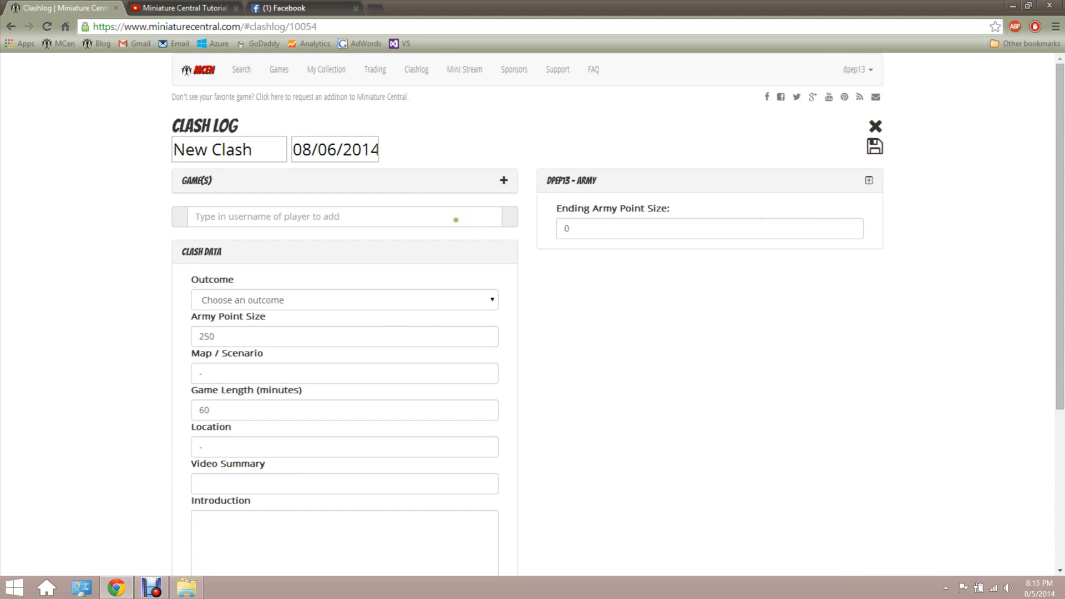
Title the new clash "Cygnar vs. Izzy".
left_click_drag(266, 147, 83, 136)
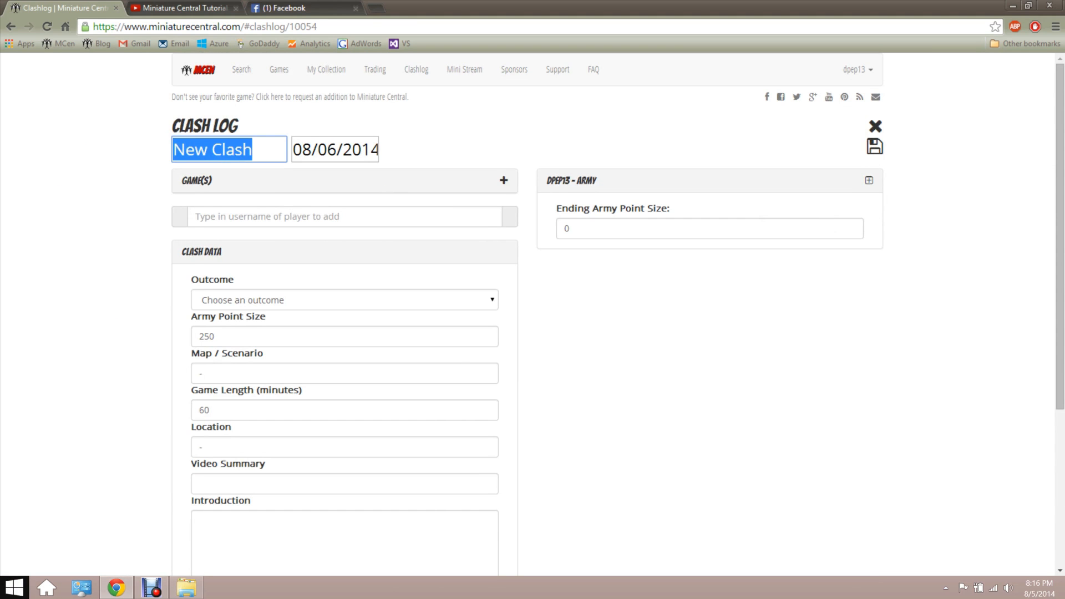
type("Cygnar vs")
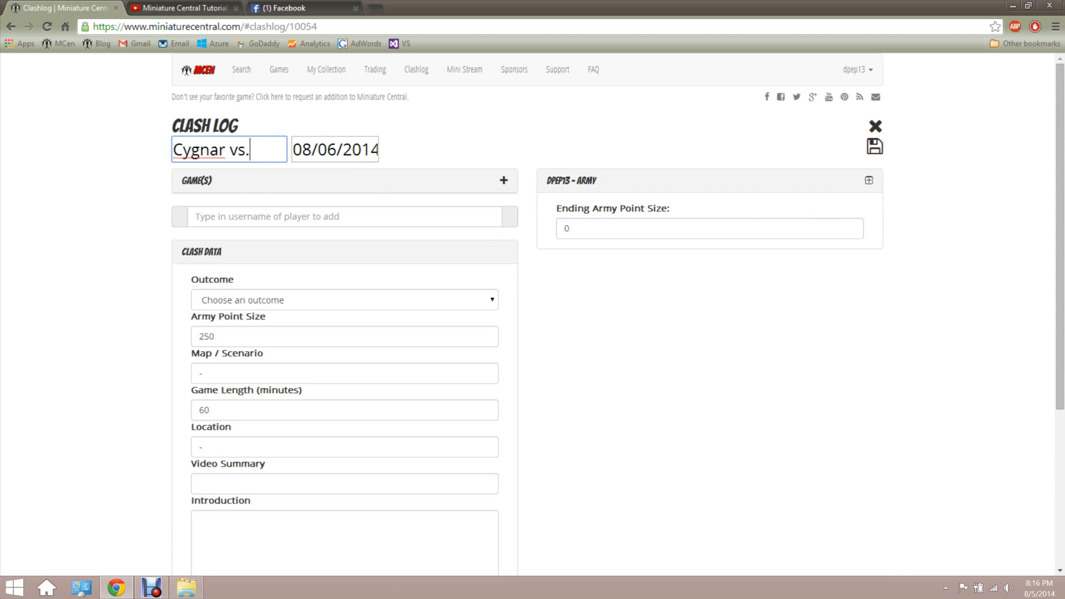
type(". Izzy")
left_click(336, 142)
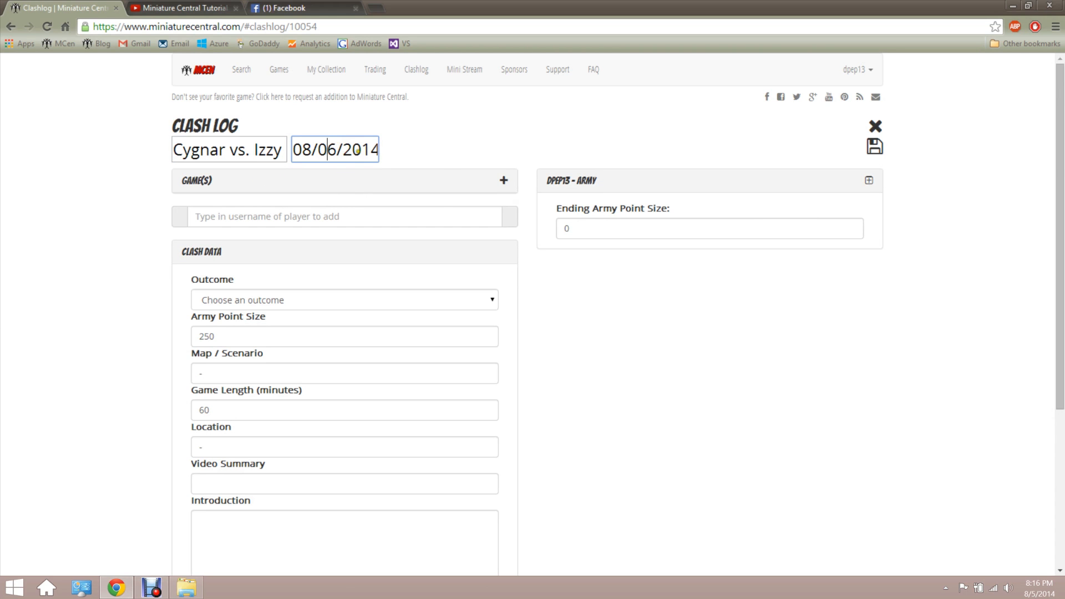
Add Privateer Press's Warmachine to the clash's games, with the game picker showing all publishers and games.
left_click(504, 181)
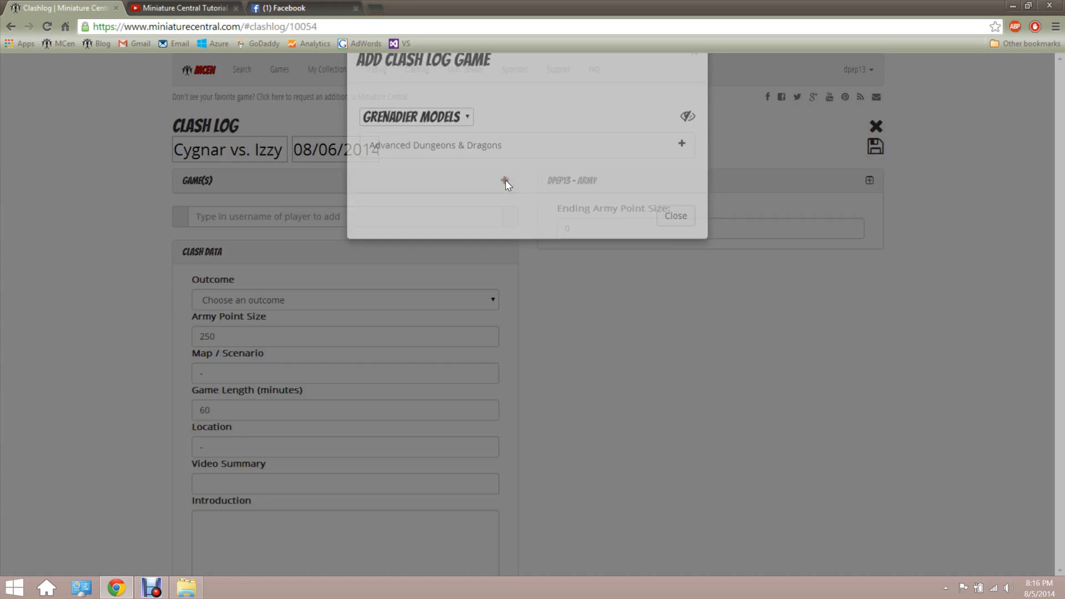
left_click(467, 158)
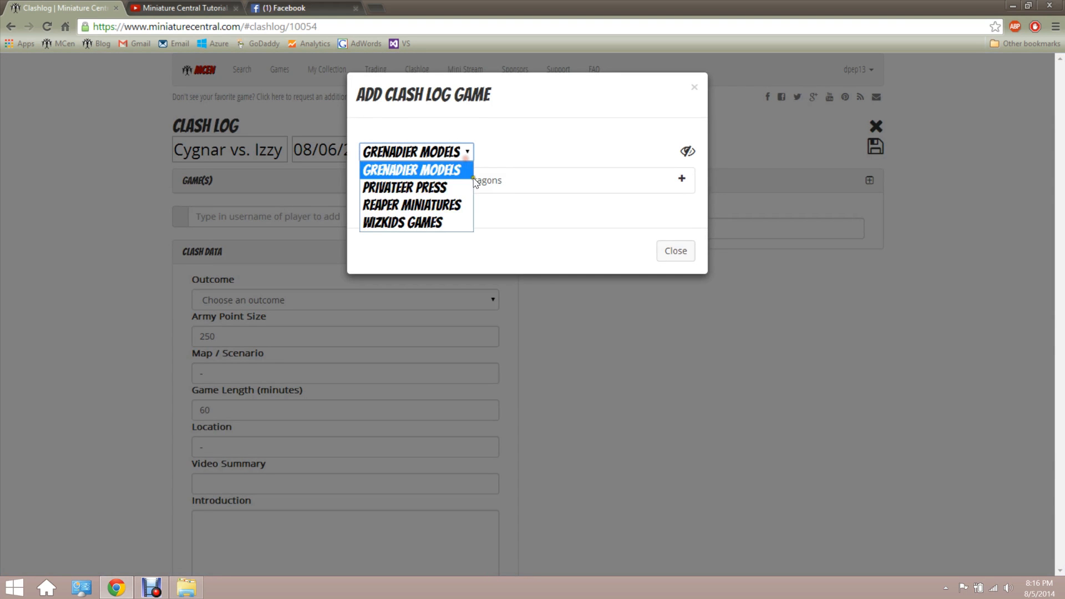
left_click(463, 189)
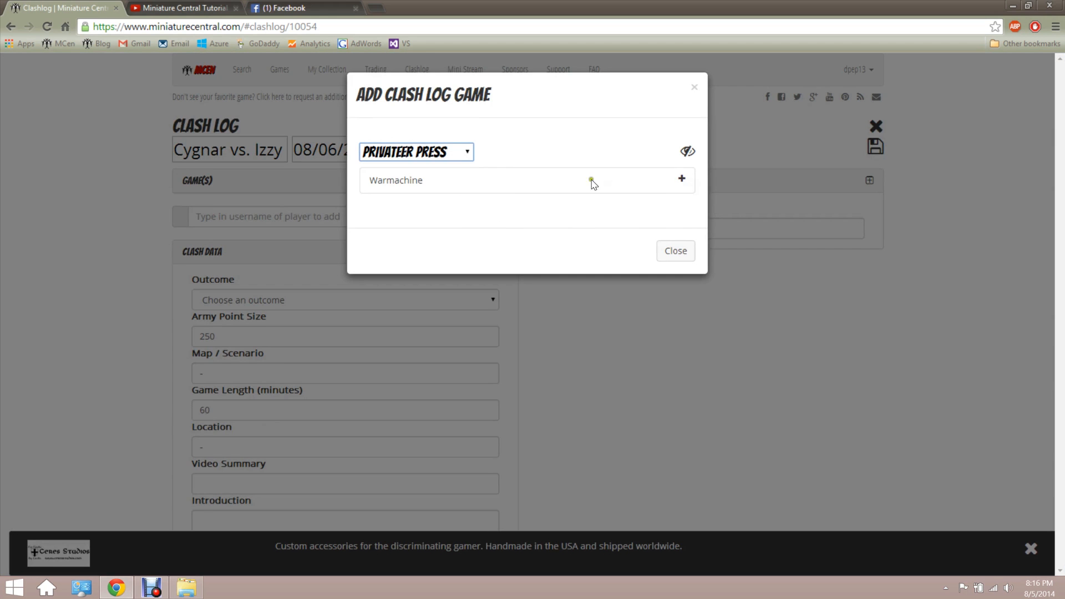
left_click(466, 157)
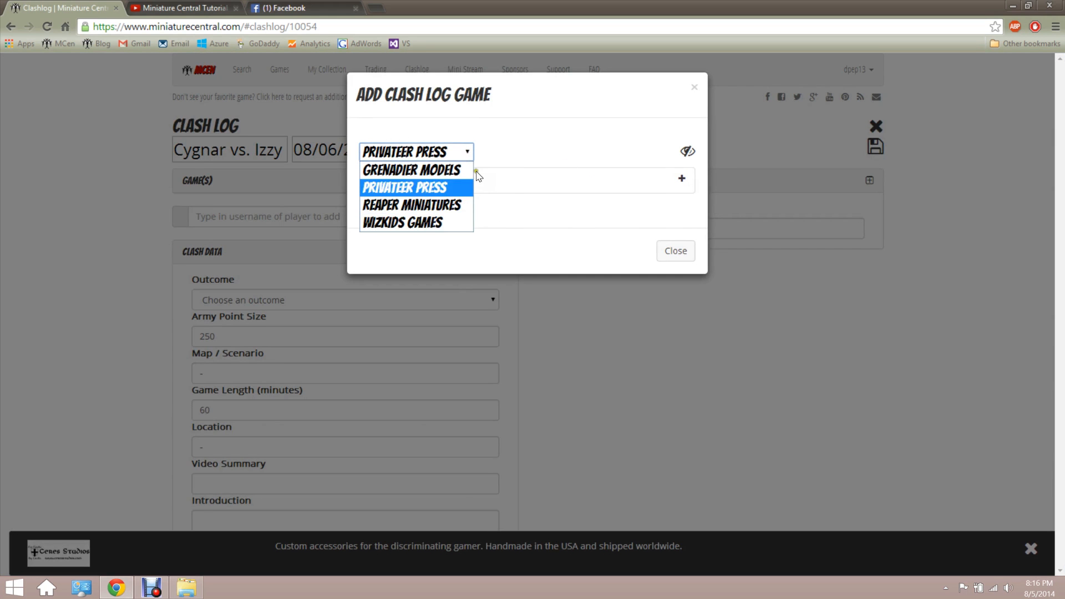
left_click(528, 148)
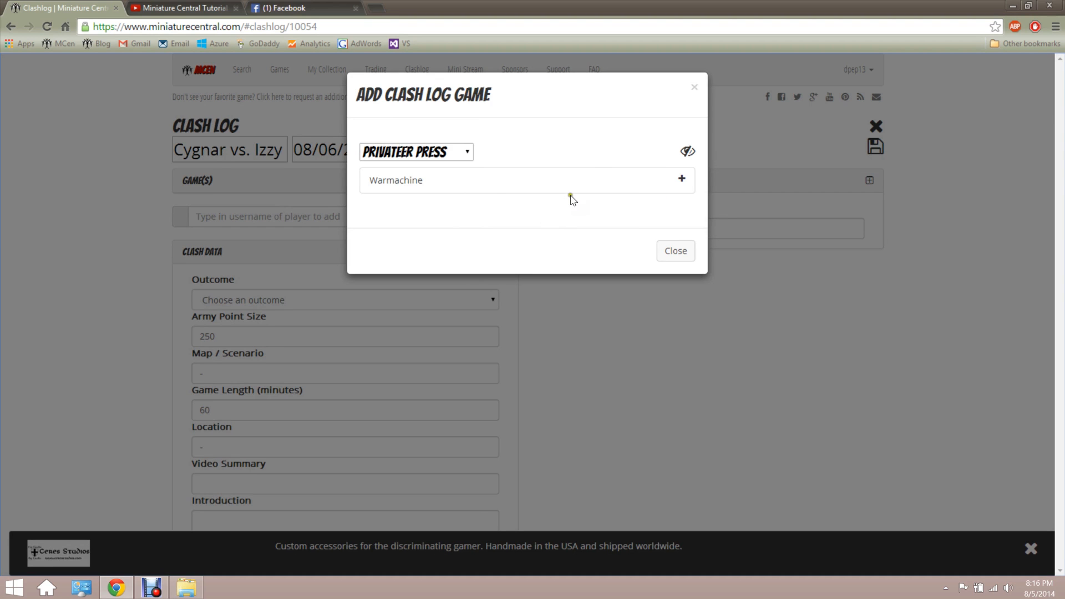
left_click(687, 152)
left_click(530, 152)
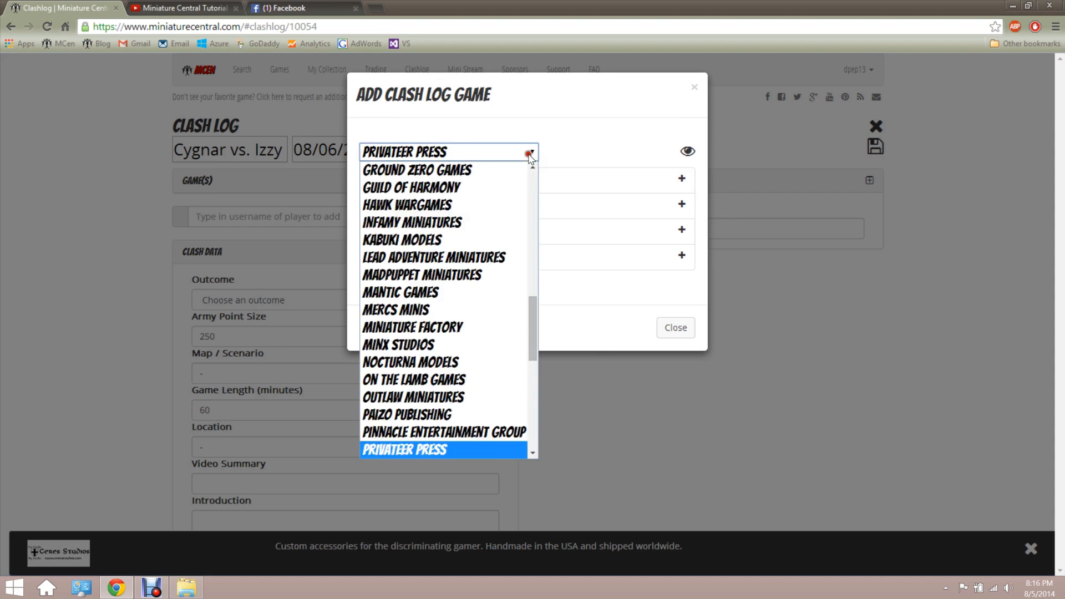
left_click(627, 152)
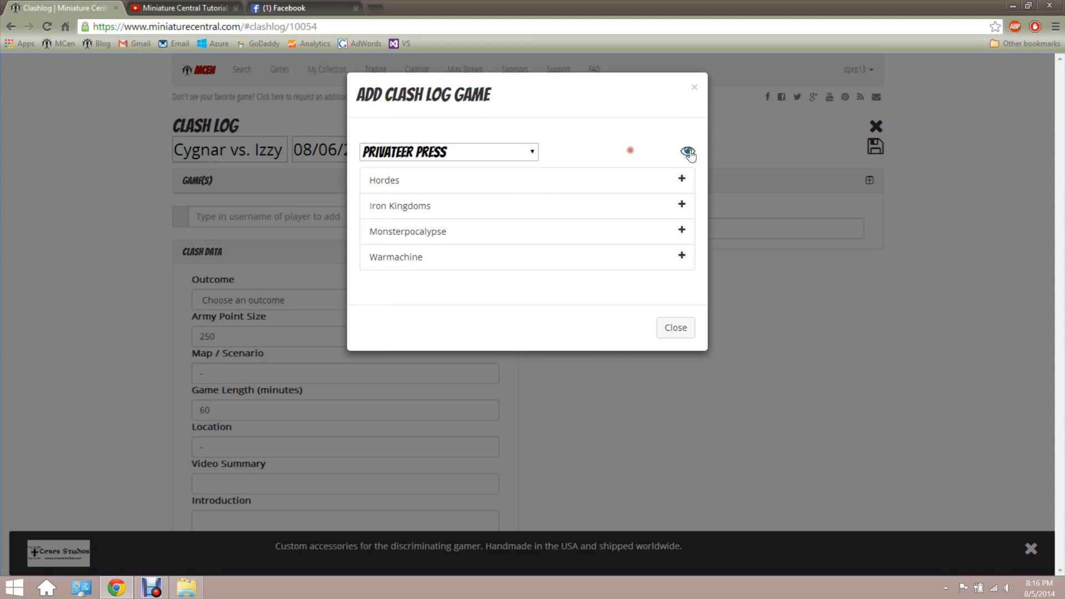
left_click(681, 254)
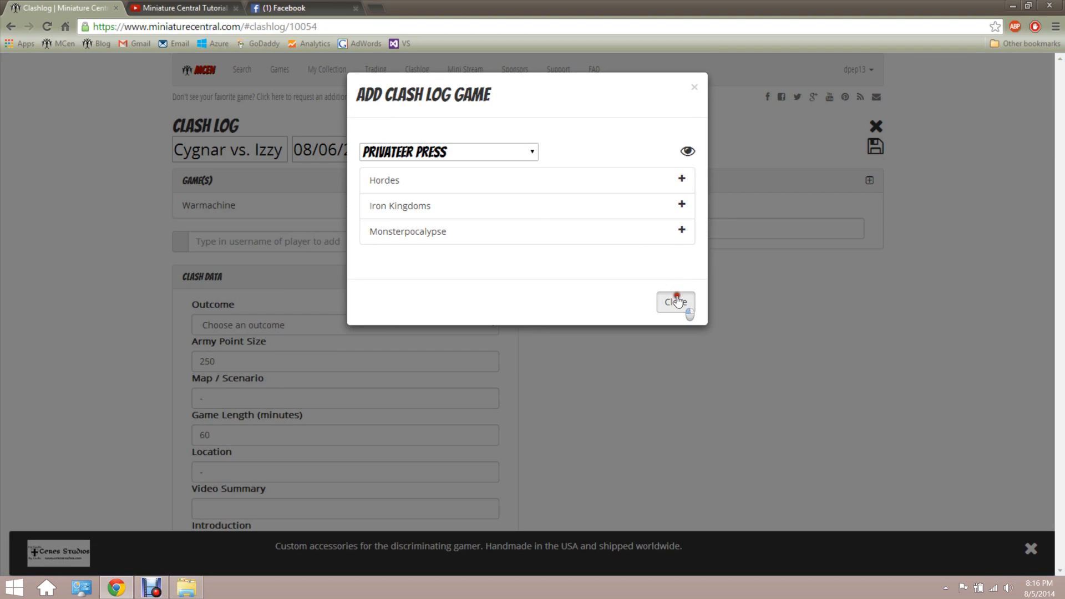
left_click(677, 301)
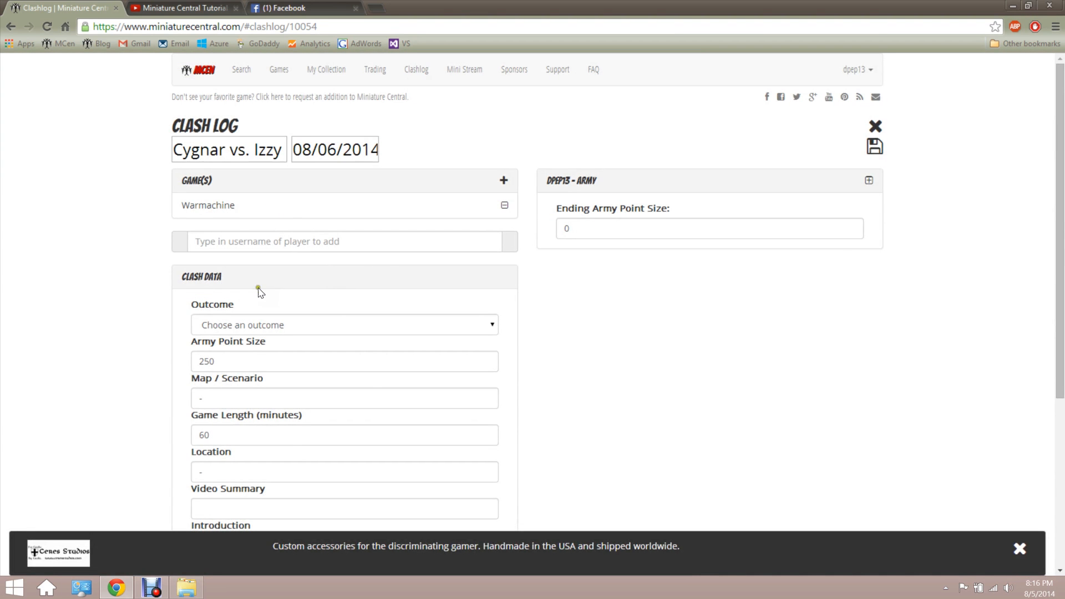
left_click(305, 240)
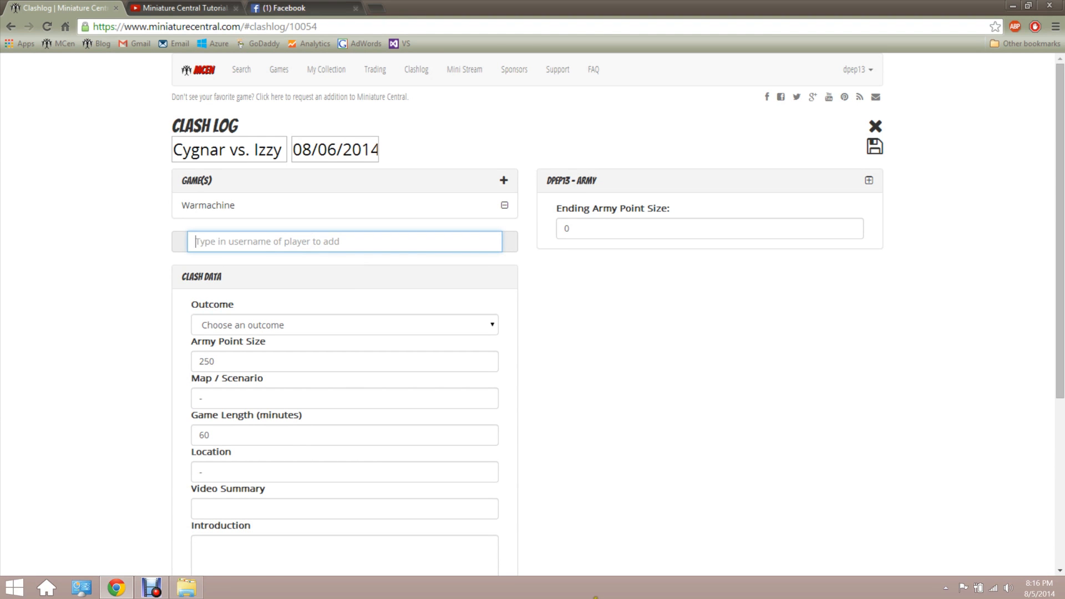
type("sloppypainter")
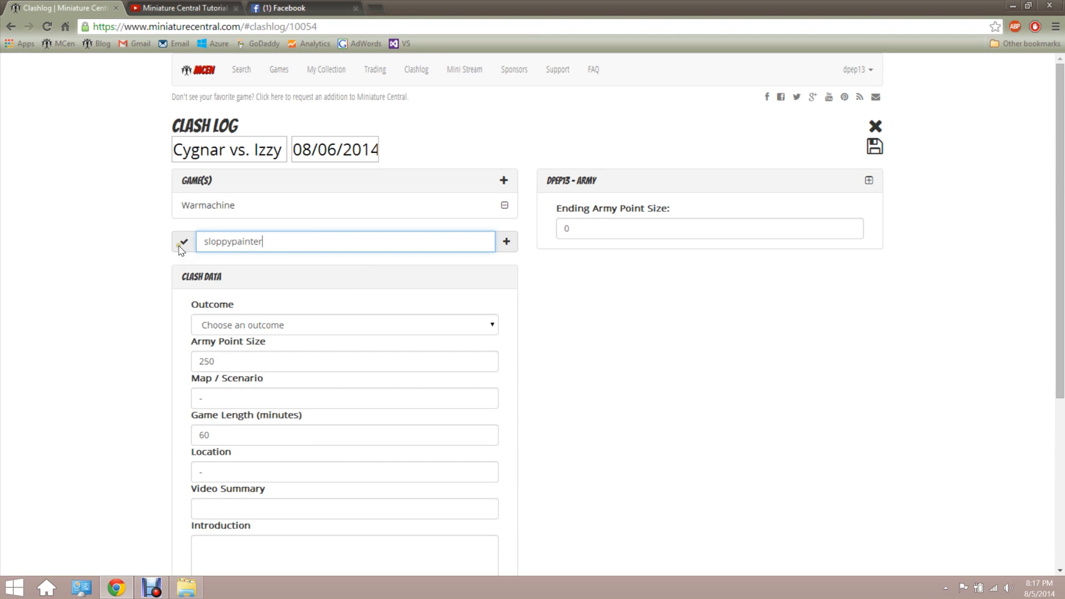
left_click(506, 243)
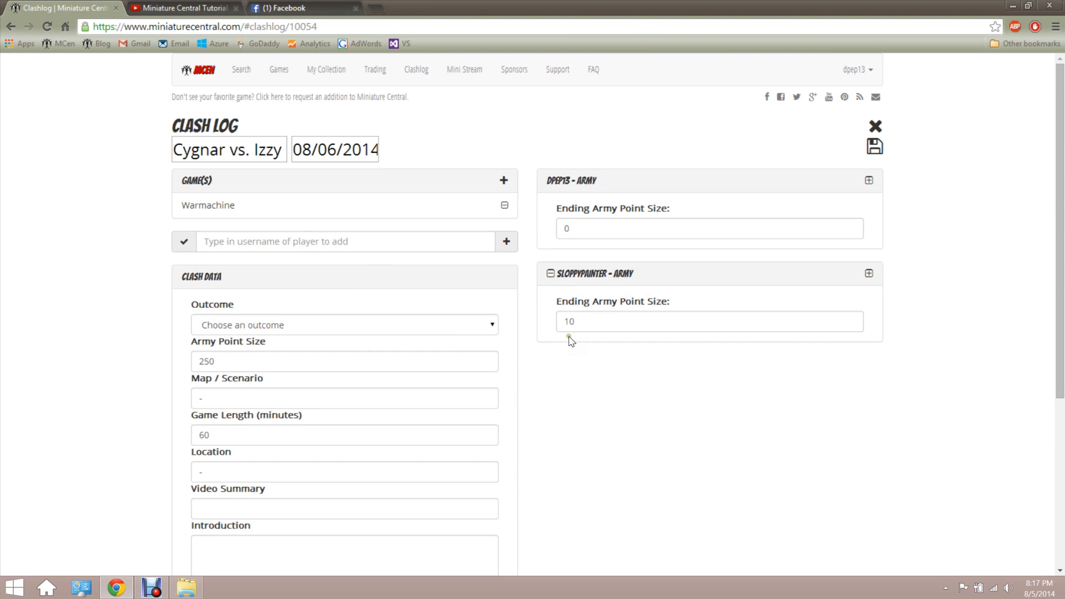
left_click(601, 228)
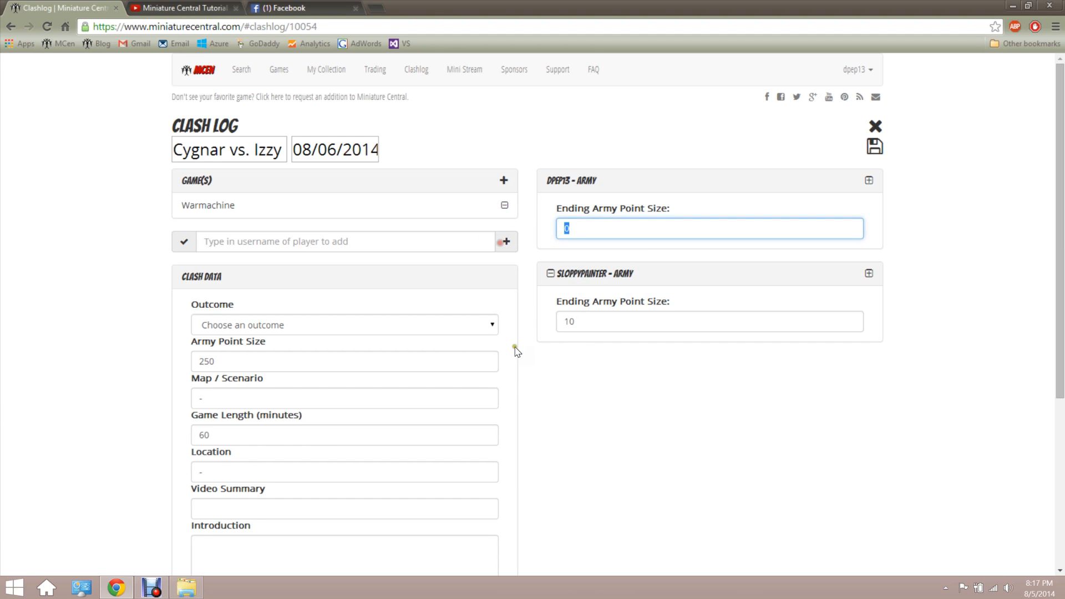
left_click(458, 303)
Set the clash outcome to Decision and choose sloppypainter as the winner.
scroll(597, 298, "down", 2)
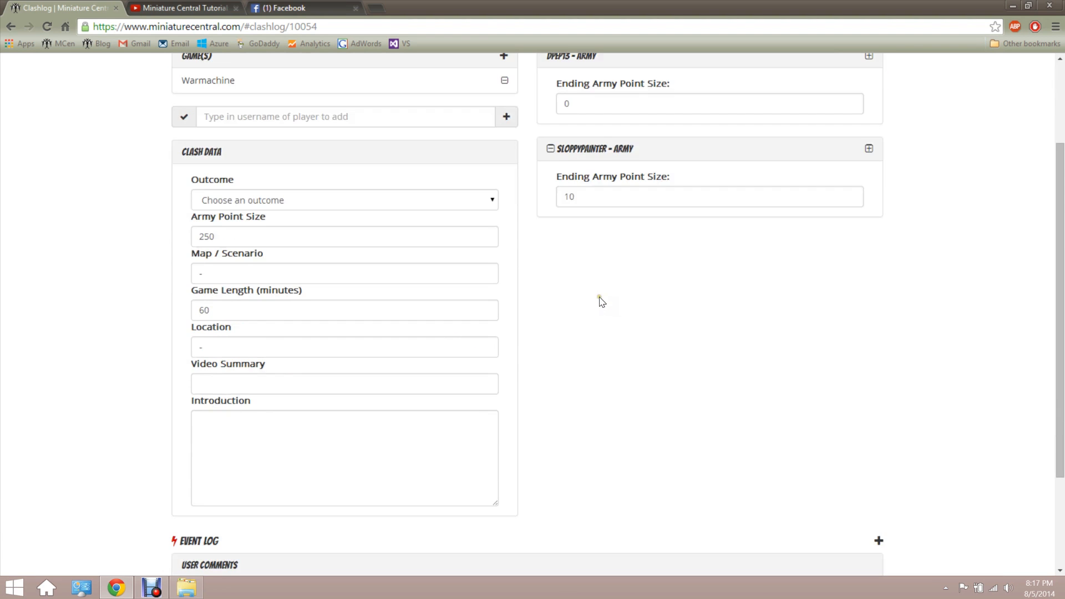
scroll(596, 298, "up", 1)
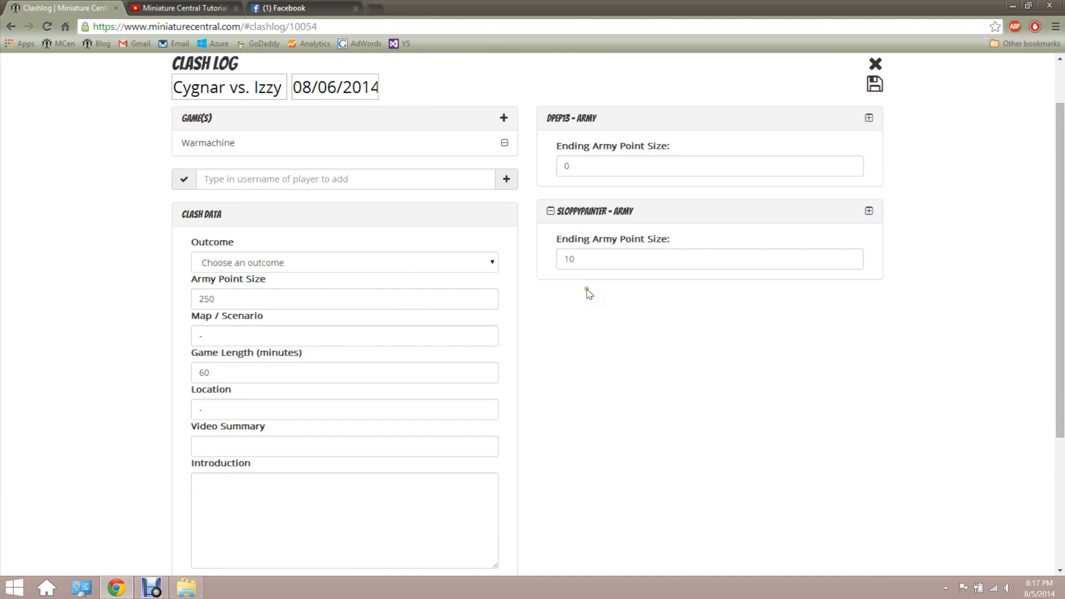
left_click(422, 266)
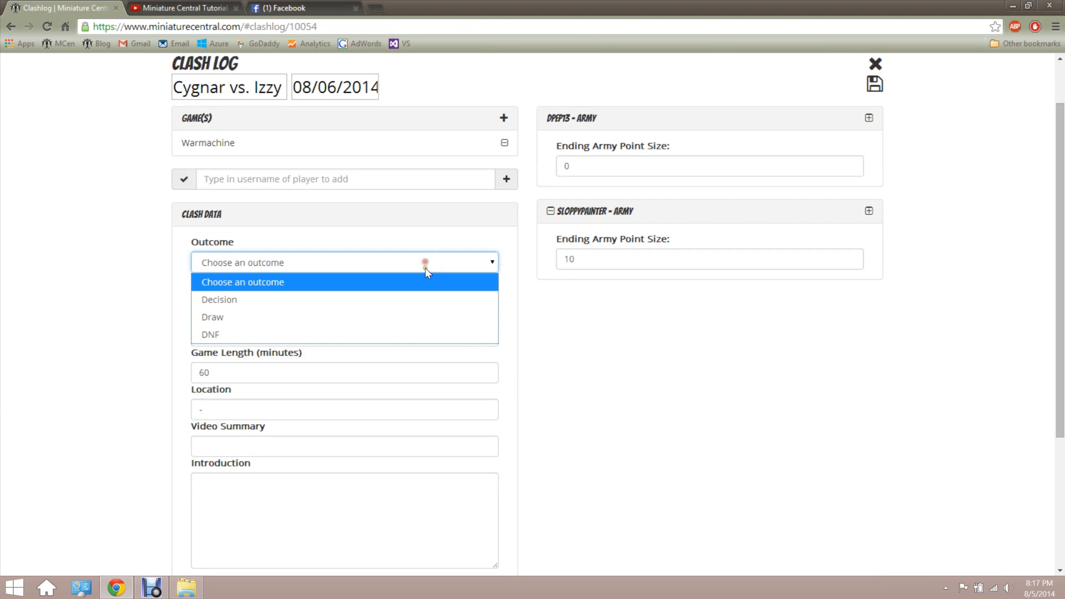
left_click(430, 300)
left_click(443, 302)
left_click(410, 353)
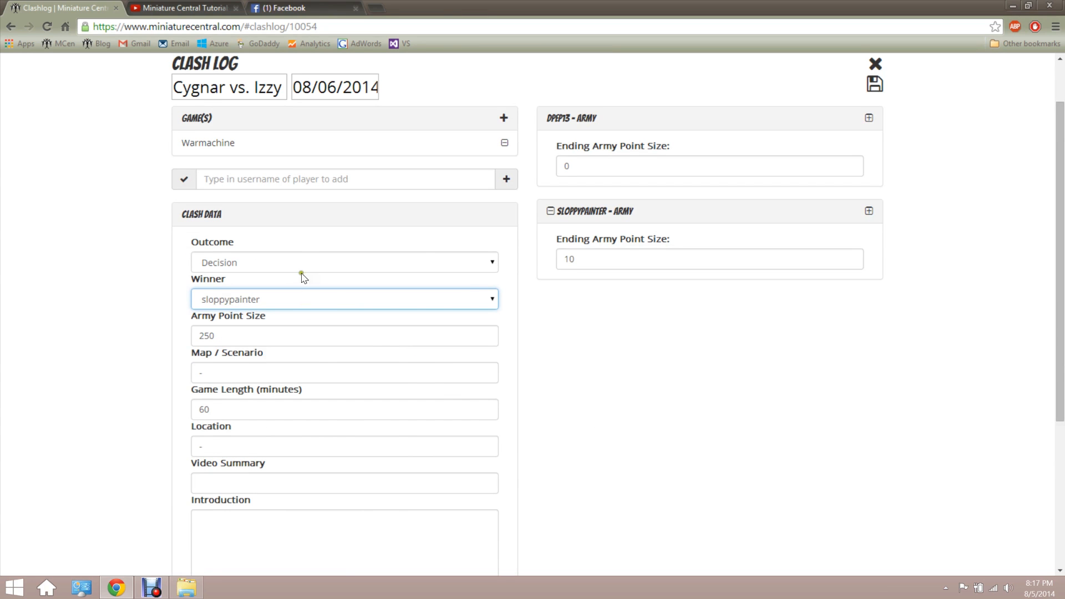
Set the clash's army point size to 25 and its map/scenario to "Custom".
left_click_drag(241, 337, 170, 340)
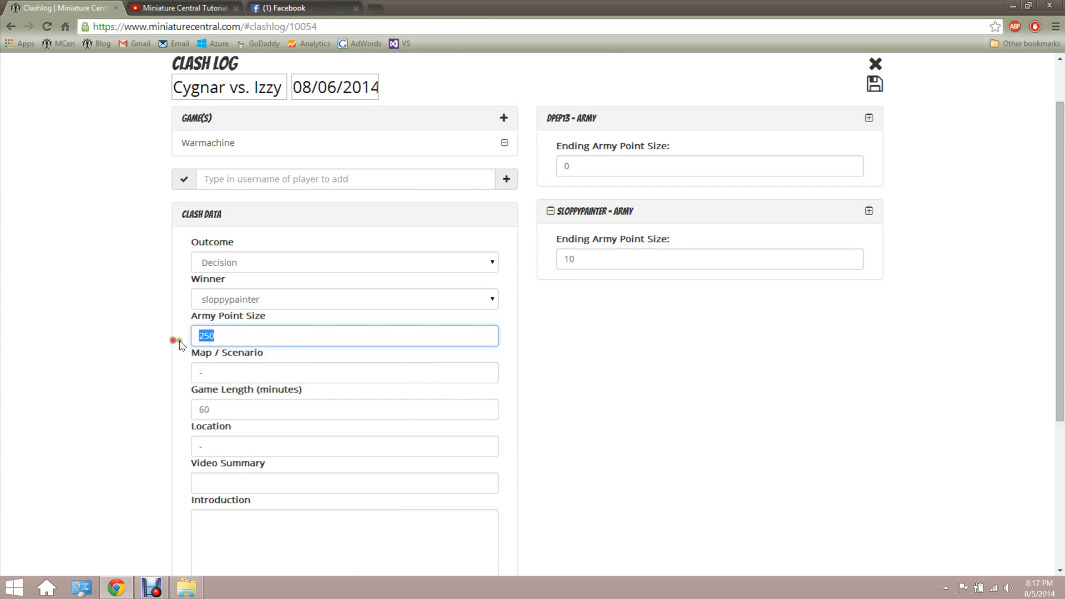
type("25")
key("Tab")
scroll(239, 367, "down", 1)
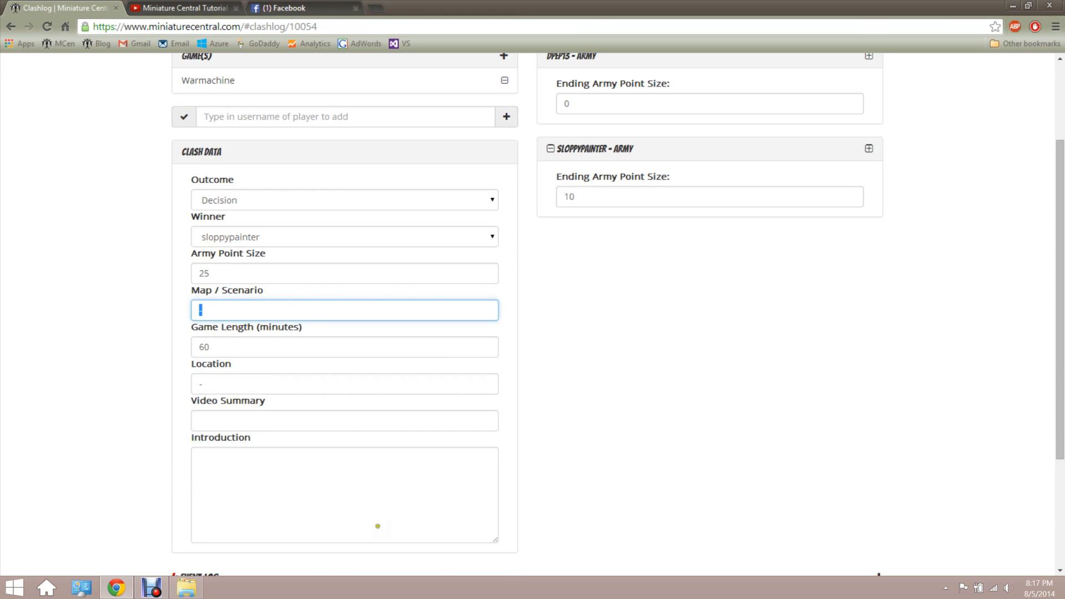
type("Custom")
Set the game length to 120 minutes and the location to "My House".
double_click(203, 346)
type("120")
key("Tab")
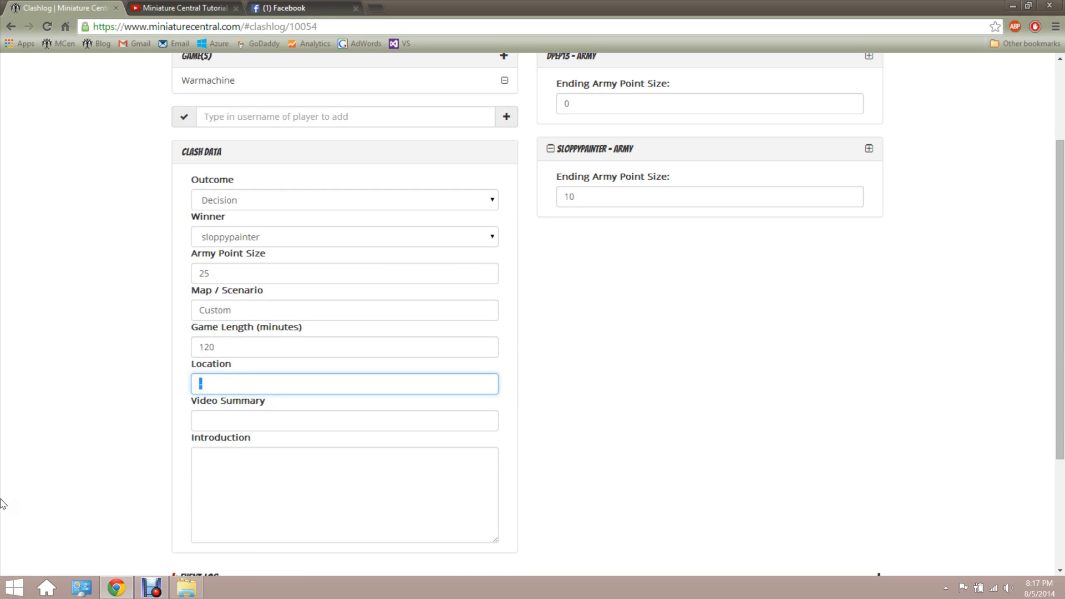
type("My House")
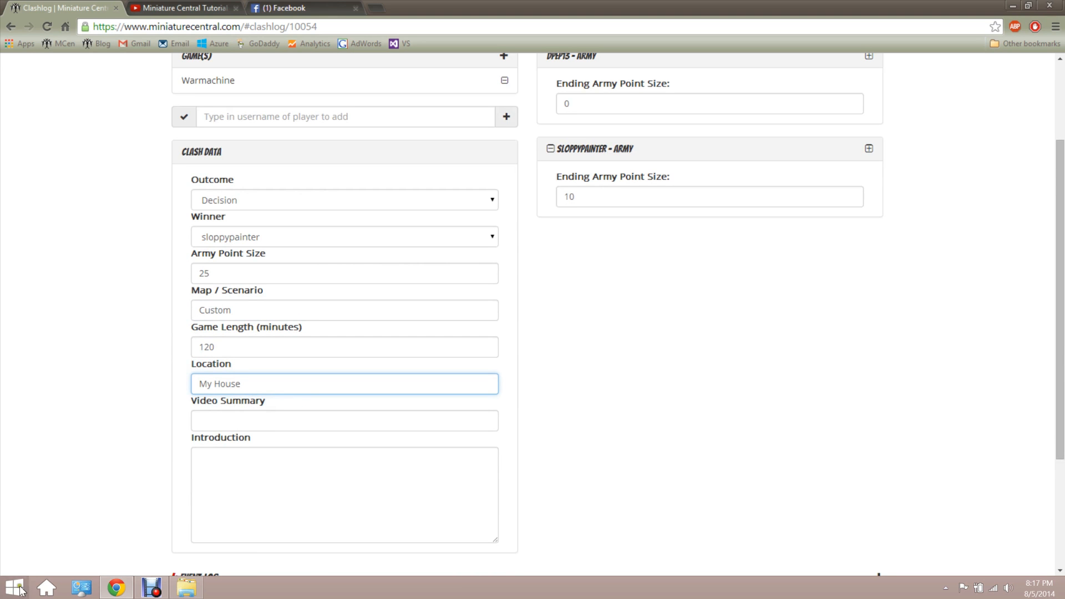
left_click(225, 422)
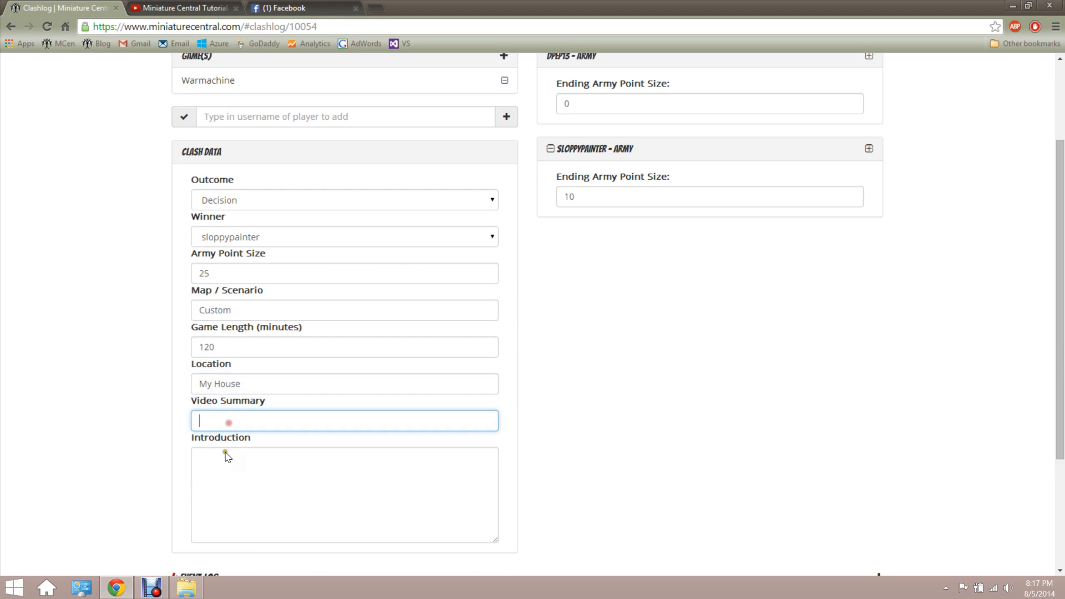
left_click(244, 465)
left_click(270, 422)
scroll(350, 460, "up", 3)
scroll(358, 469, "down", 3)
scroll(618, 428, "down", 3)
left_click(385, 378)
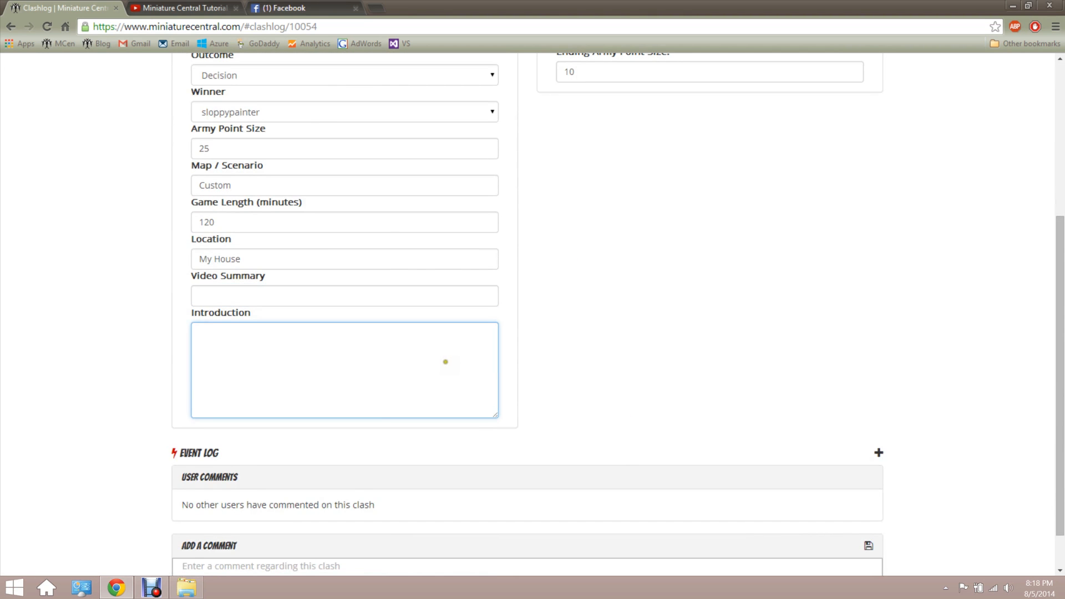
scroll(533, 311, "up", 2)
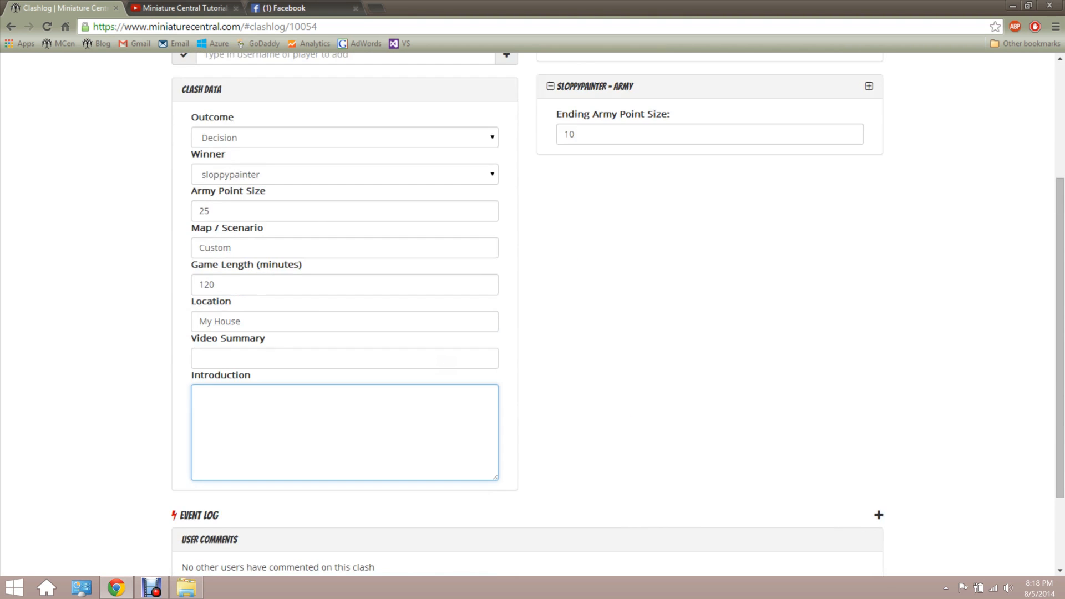
Set the ending army point size to 5 for dpep13 and 15 for sloppypainter.
scroll(441, 360, "up", 2)
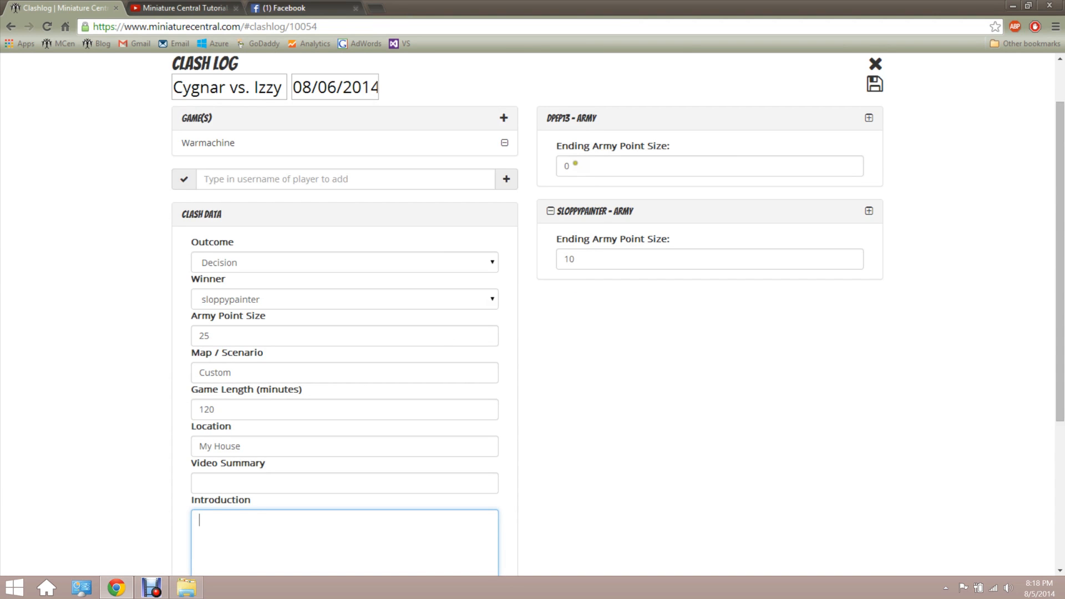
double_click(562, 169)
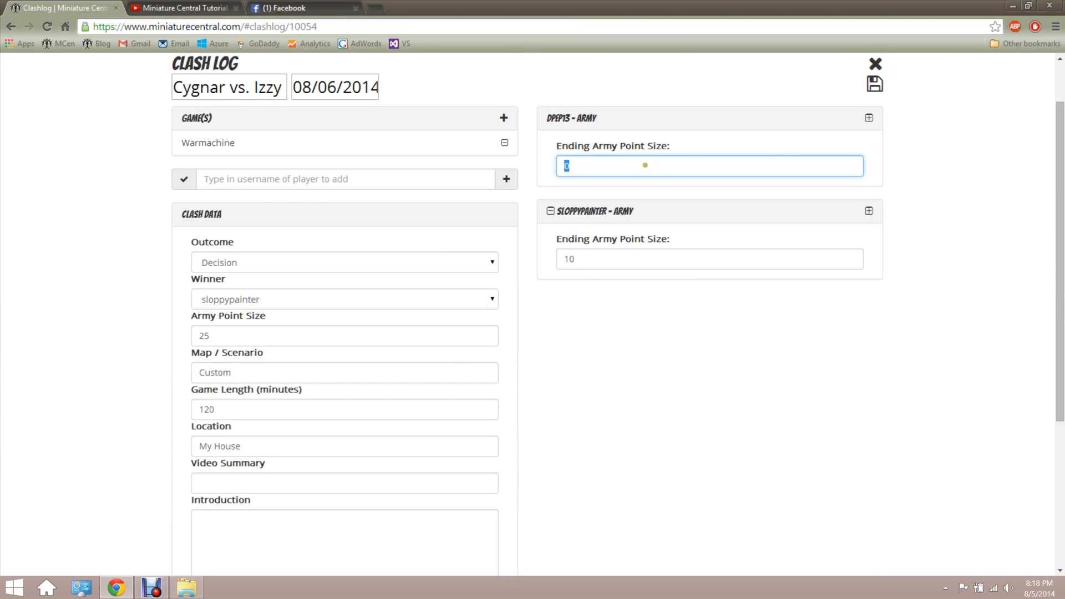
type("25")
left_click_drag(593, 169, 553, 166)
type("5")
left_click_drag(587, 259, 546, 263)
type("15")
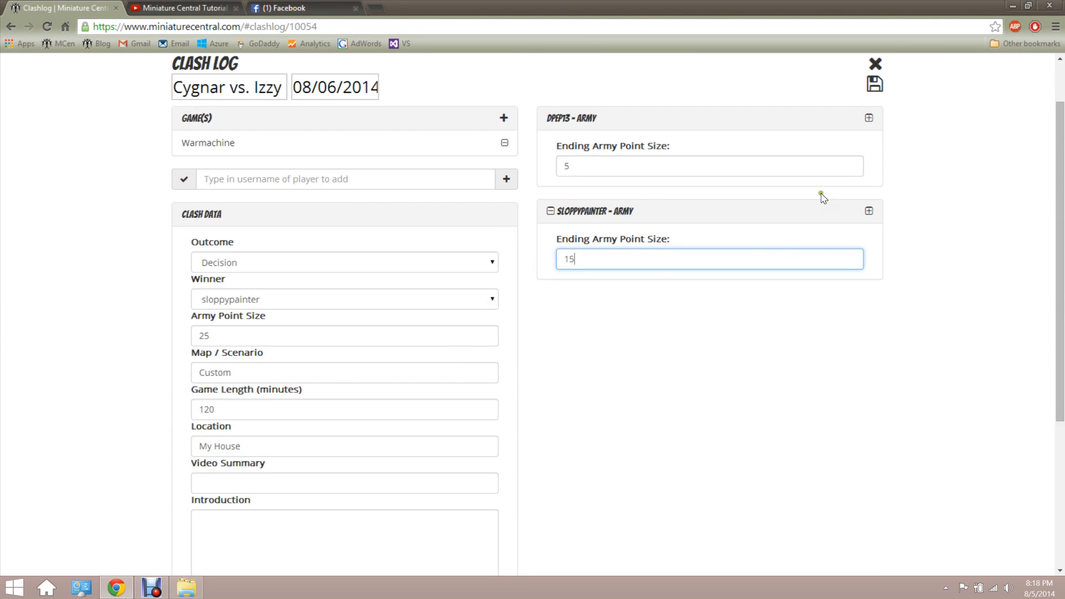
Add Behemoth and Karchev the Terrible from Warmachine's Apotheosis set to dpep13's army, with the mini picker's show-all view off.
left_click(869, 118)
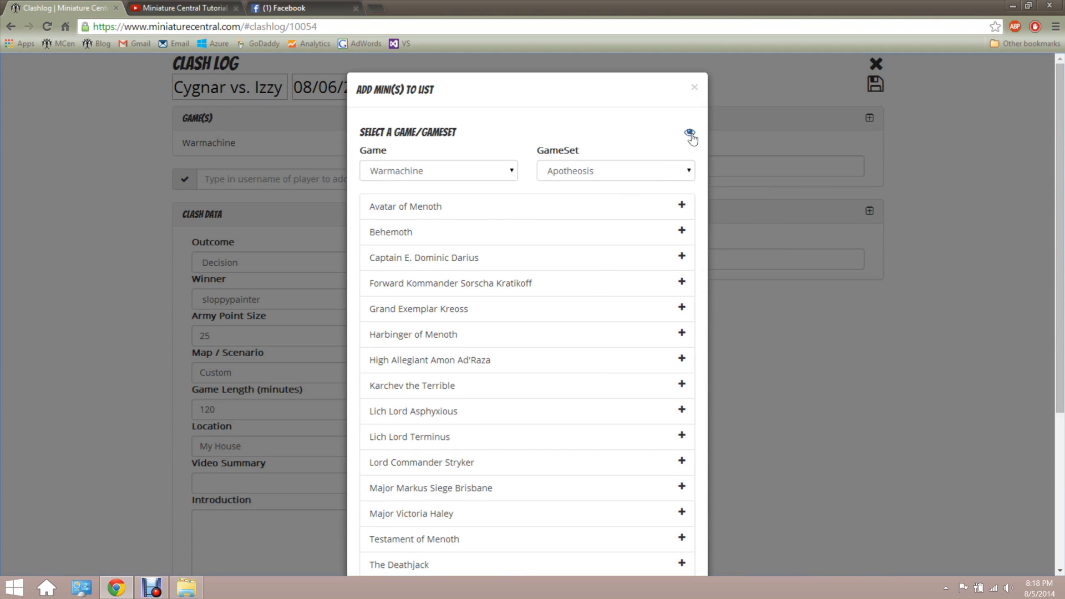
left_click(691, 134)
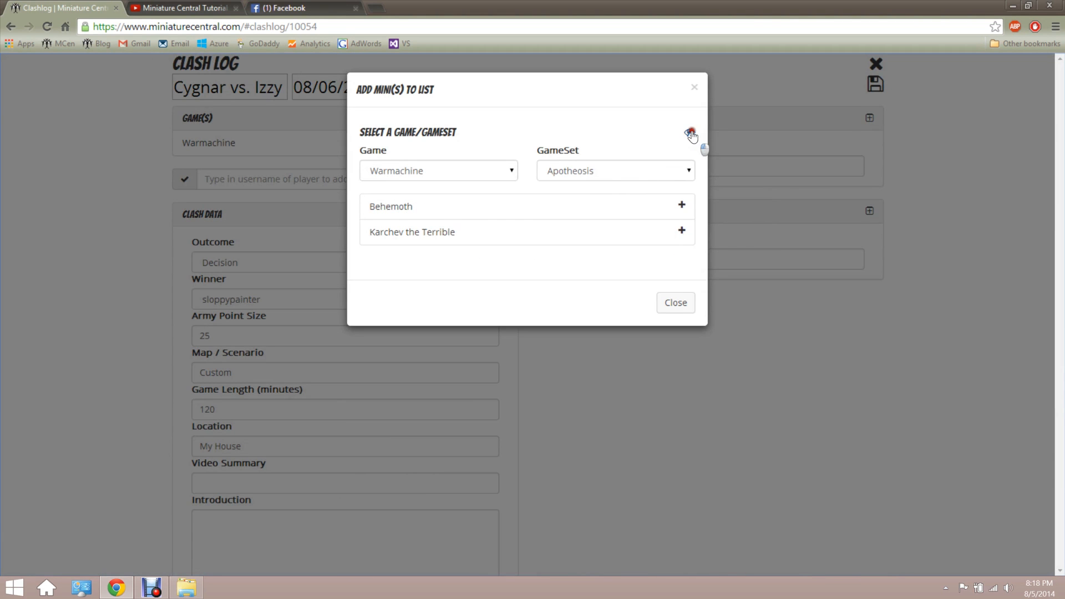
left_click(691, 134)
left_click(691, 135)
left_click(686, 208)
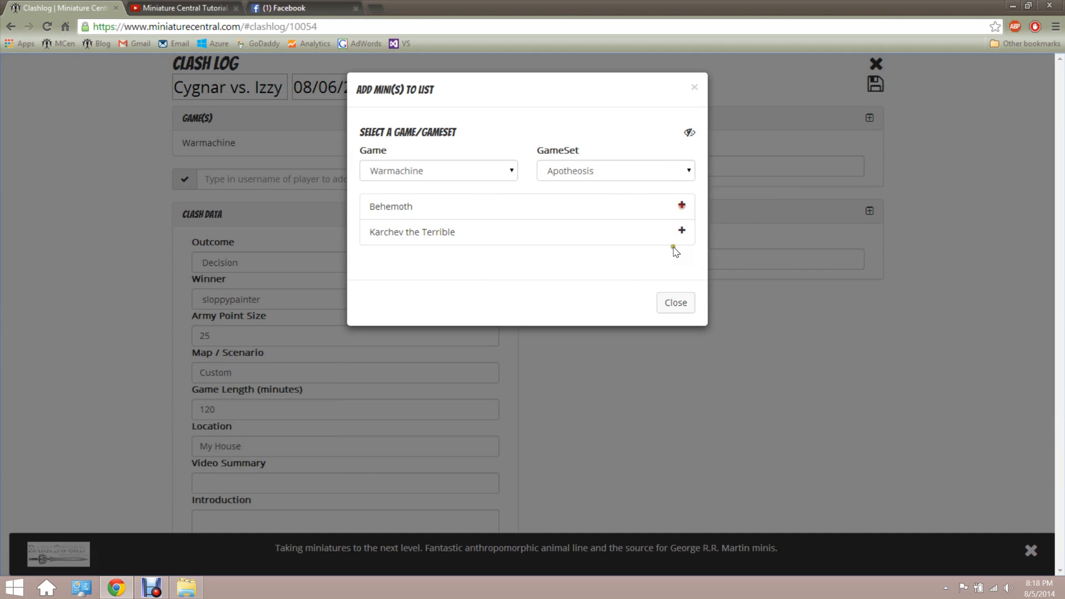
left_click(682, 206)
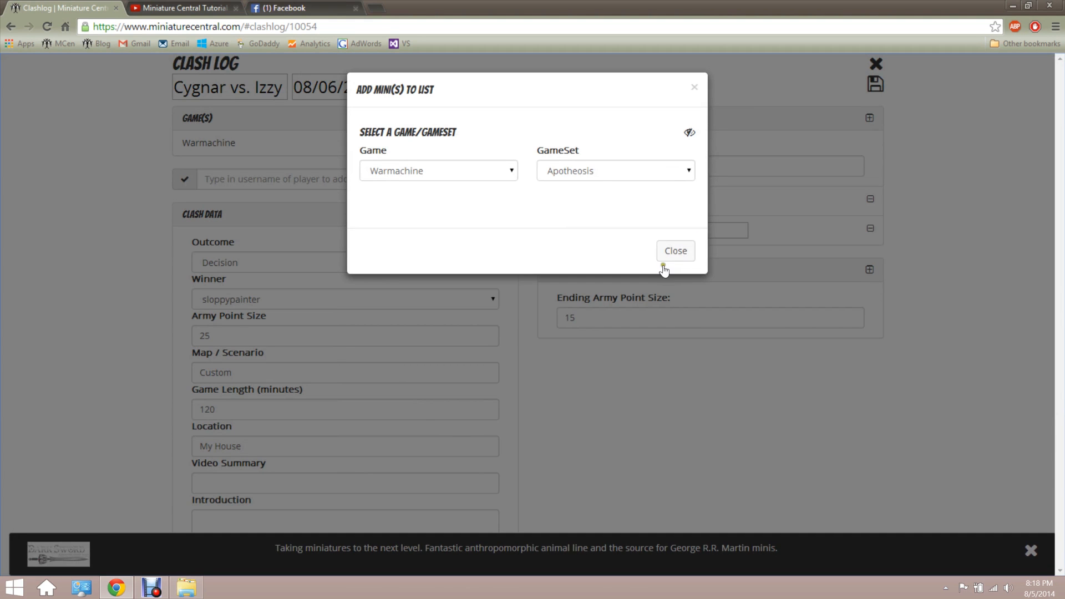
Add Kossite Woodsman and Devastator from the Escalation game set to dpep13's army and close the mini picker.
left_click(599, 172)
left_click(604, 227)
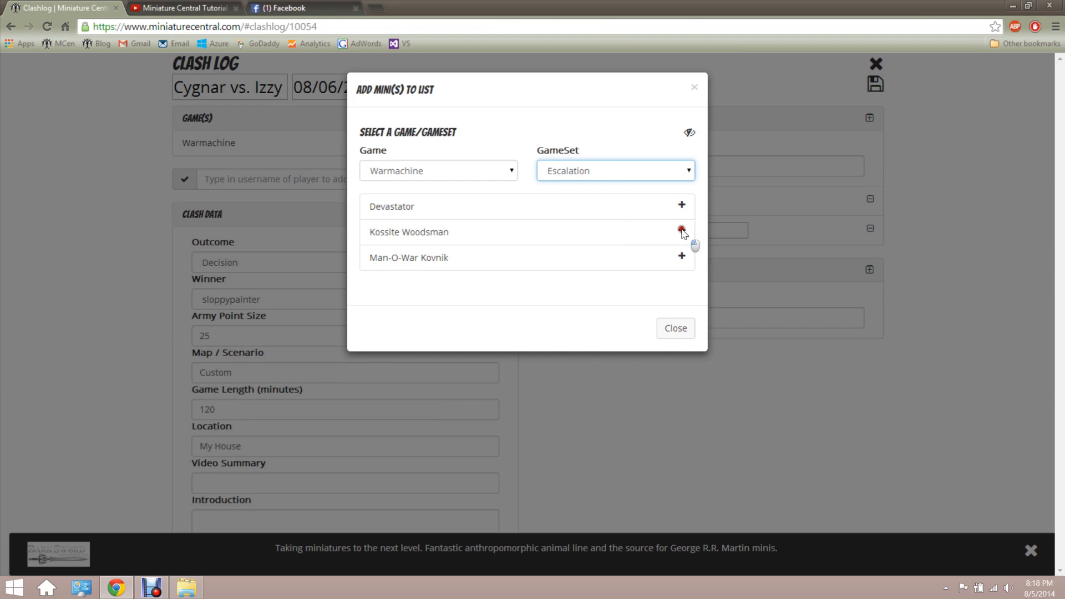
left_click(682, 231)
left_click(682, 205)
left_click(685, 280)
Set dpep13's army quantities to 1 Behemoth, 1 Karchev the Terrible, 6 Kossite Woodsman and 1 Devastator.
left_click(582, 202)
type("1")
left_click(617, 235)
type("1")
left_click(635, 259)
type("6")
left_click(603, 288)
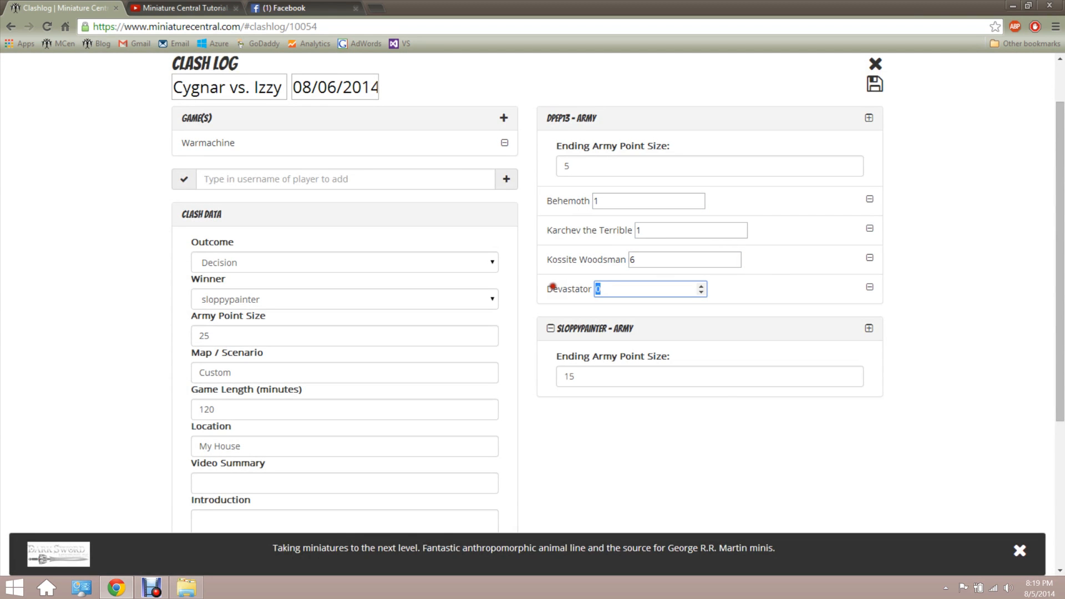
type("1")
left_click(708, 421)
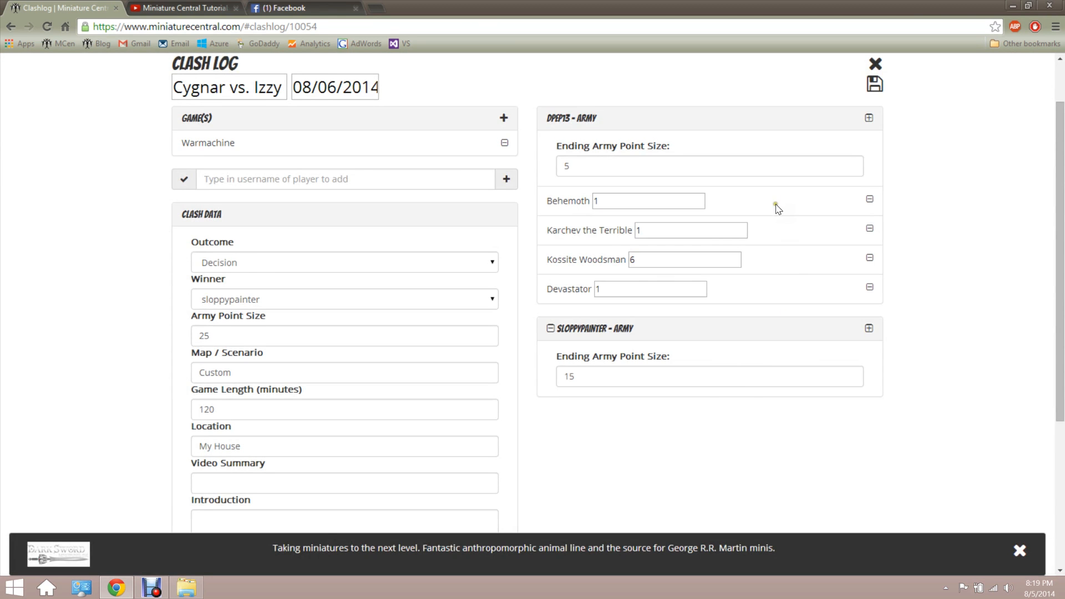
Add an event to the clash's event log and title it "Setup".
scroll(782, 215, "down", 4)
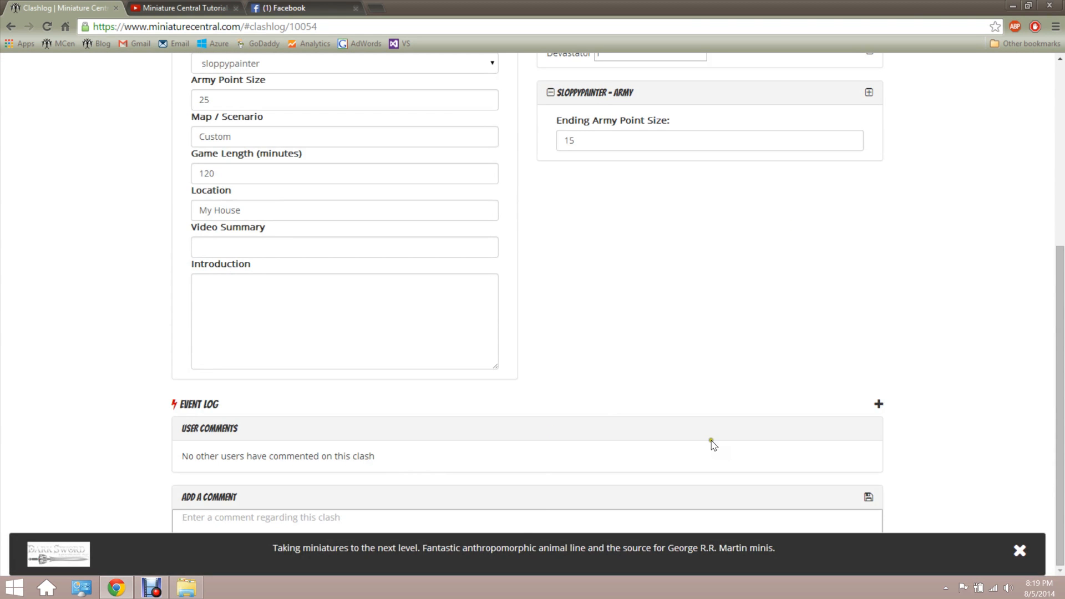
left_click(700, 455)
left_click(655, 443)
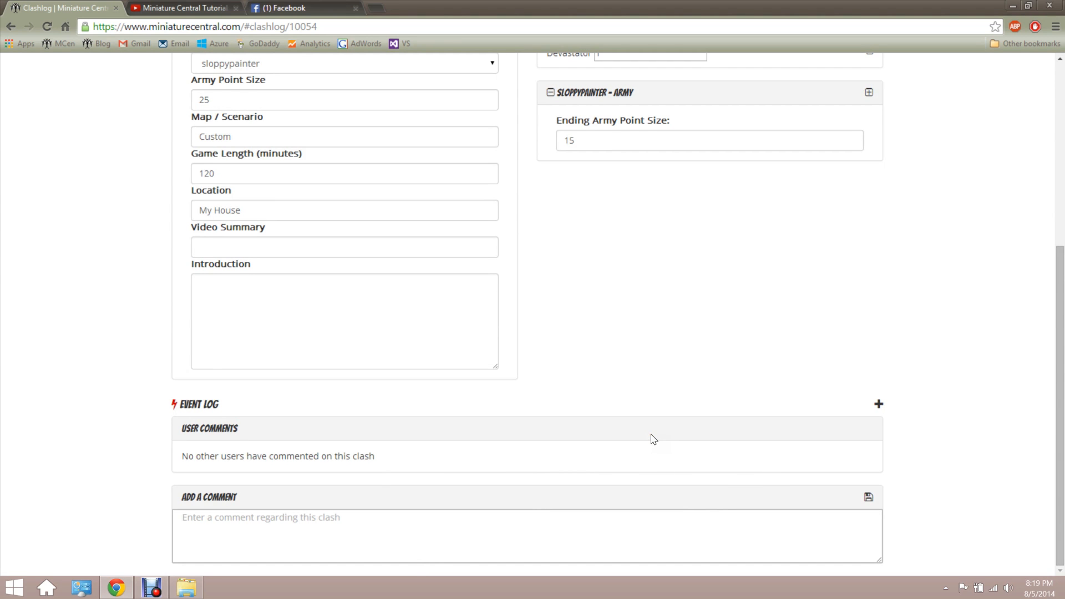
left_click(611, 379)
left_click(879, 406)
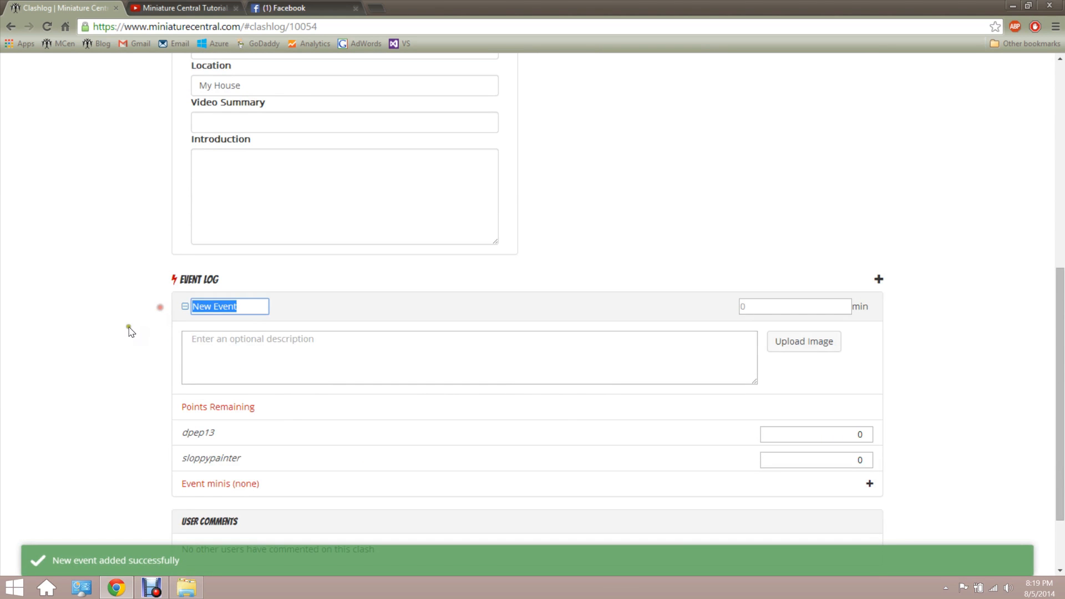
type("Setup")
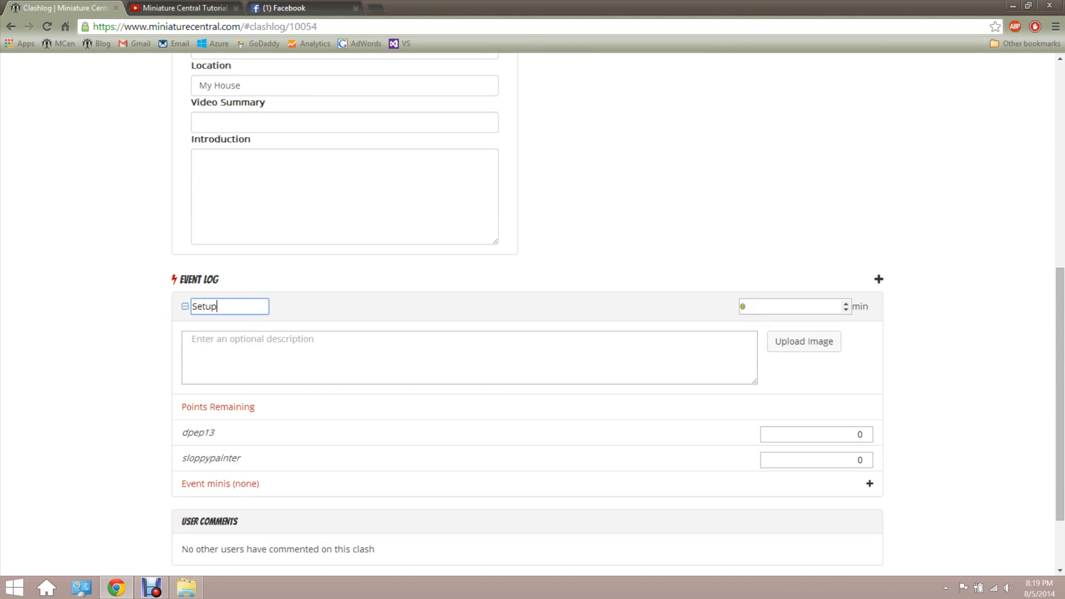
left_click(410, 359)
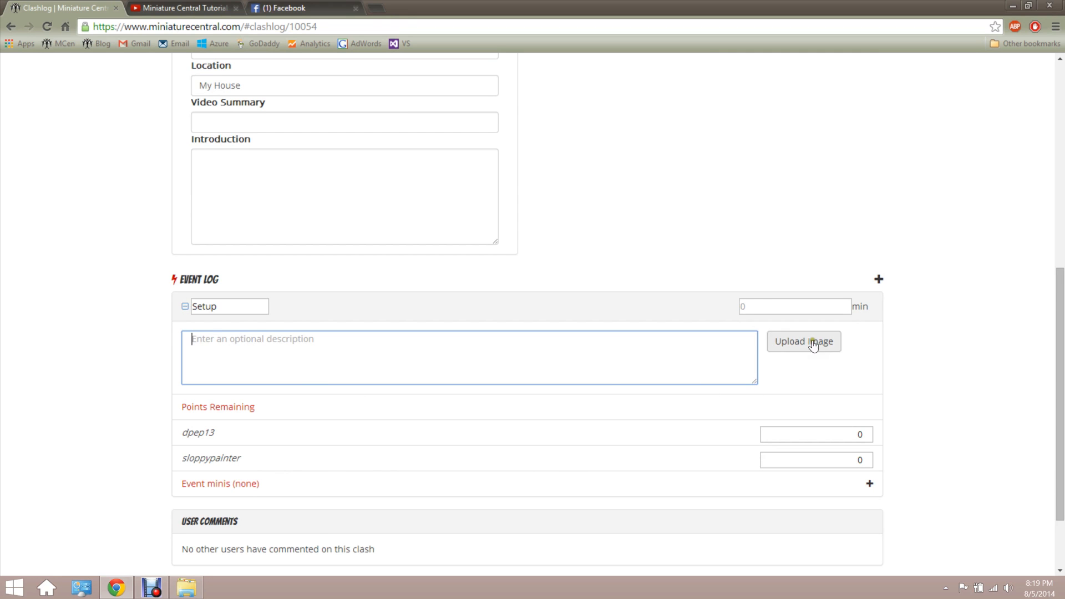
left_click(836, 428)
type("25")
left_click(845, 459)
type("25")
scroll(928, 415, "down", 1)
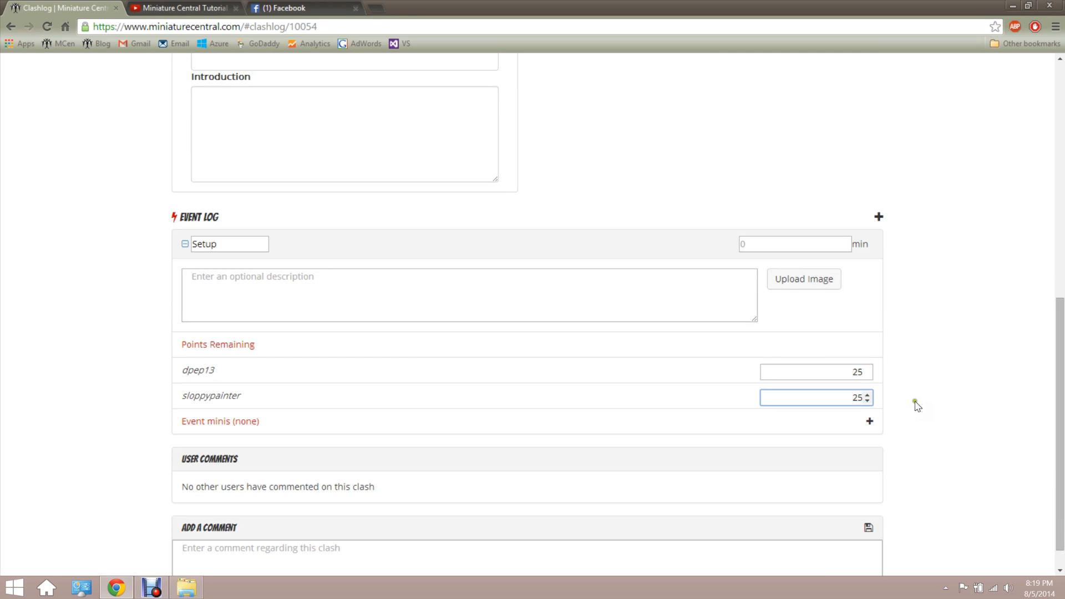
Add a second event to the event log and title it "Khador Turn 1".
scroll(816, 320, "down", 1)
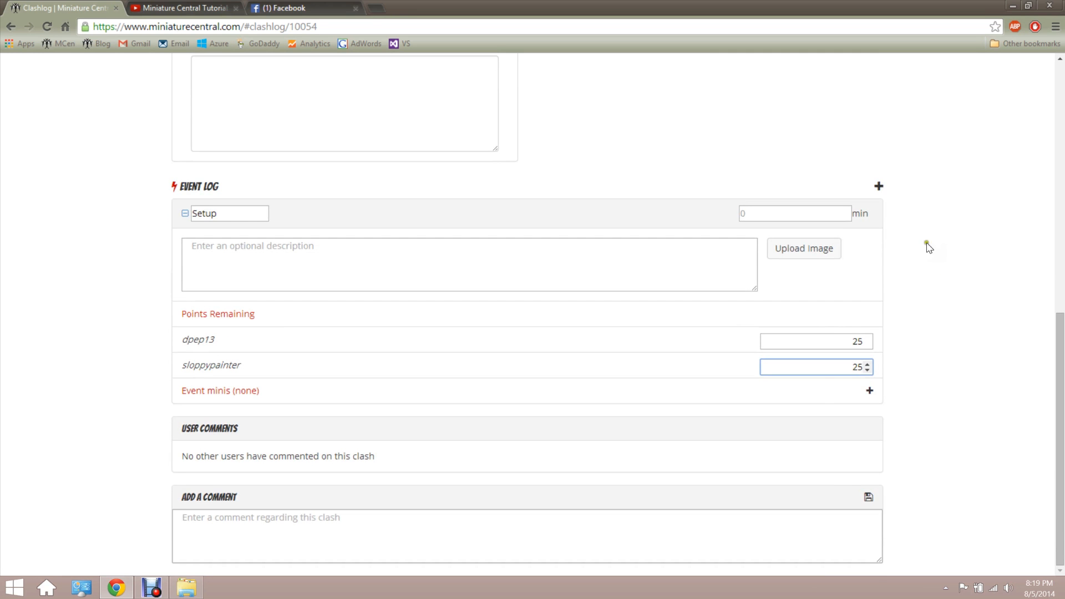
left_click(880, 188)
scroll(474, 354, "down", 3)
triple_click(240, 249)
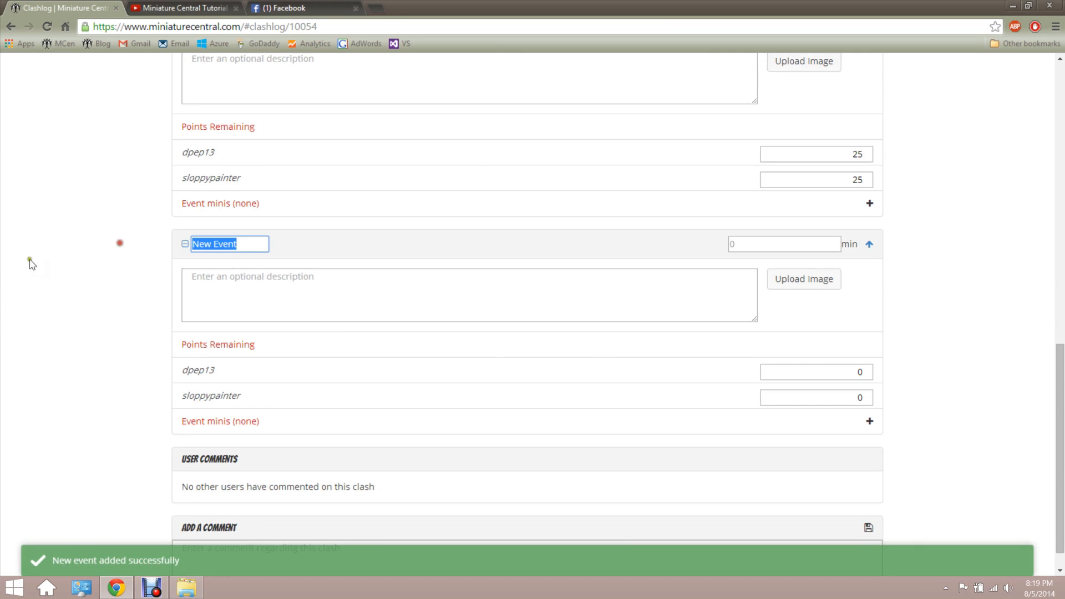
type("Khadp")
key("BackSpace")
type("or Turn 1")
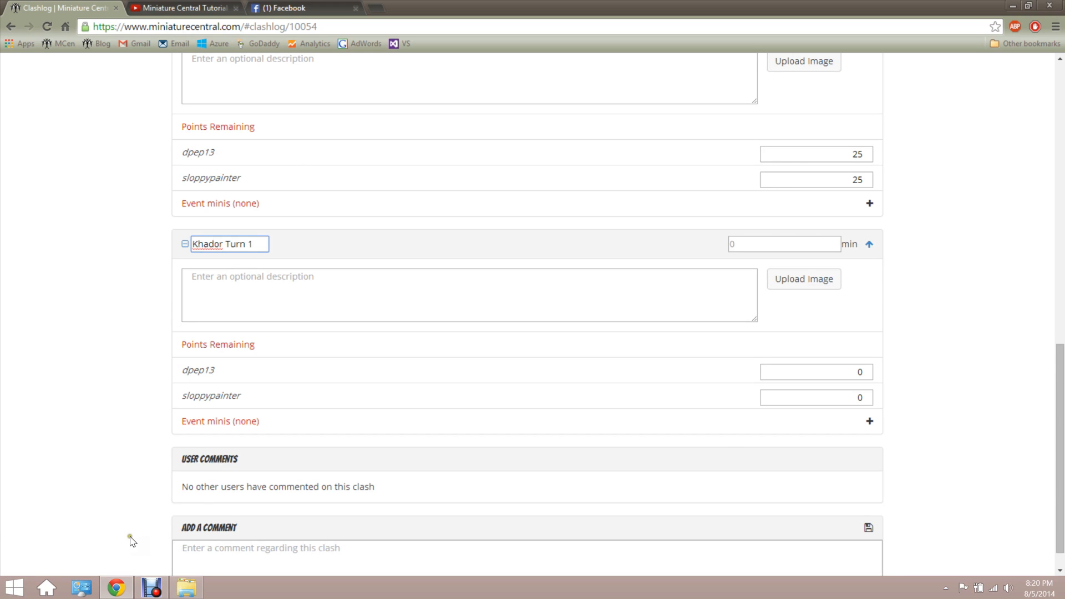
Set the Khador Turn 1 event to 10 minutes and describe it as "My Karchev died.".
key("Tab")
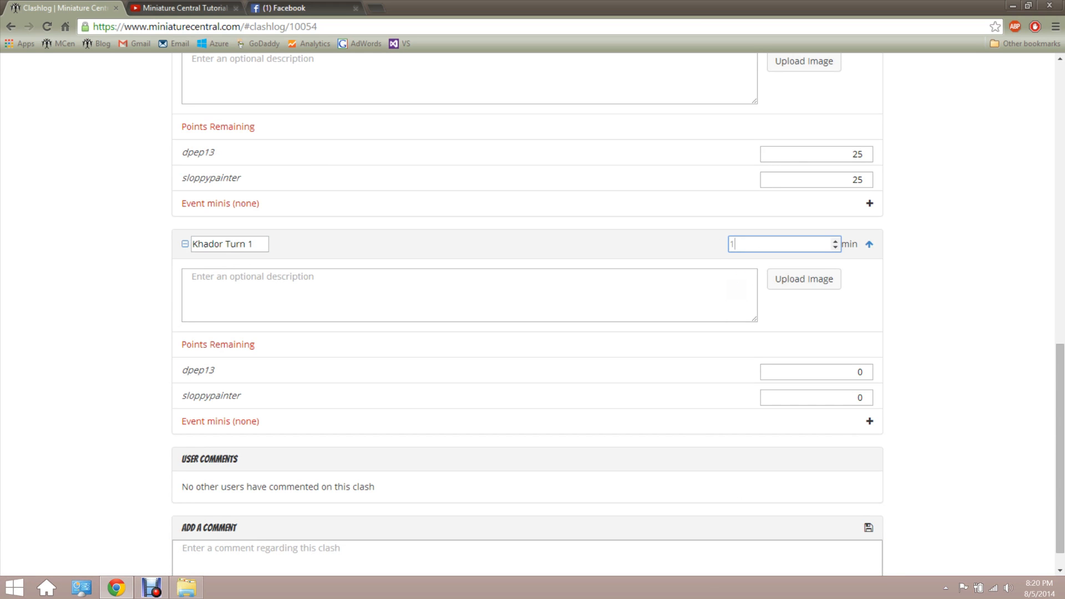
type("10")
left_click(782, 324)
left_click(373, 294)
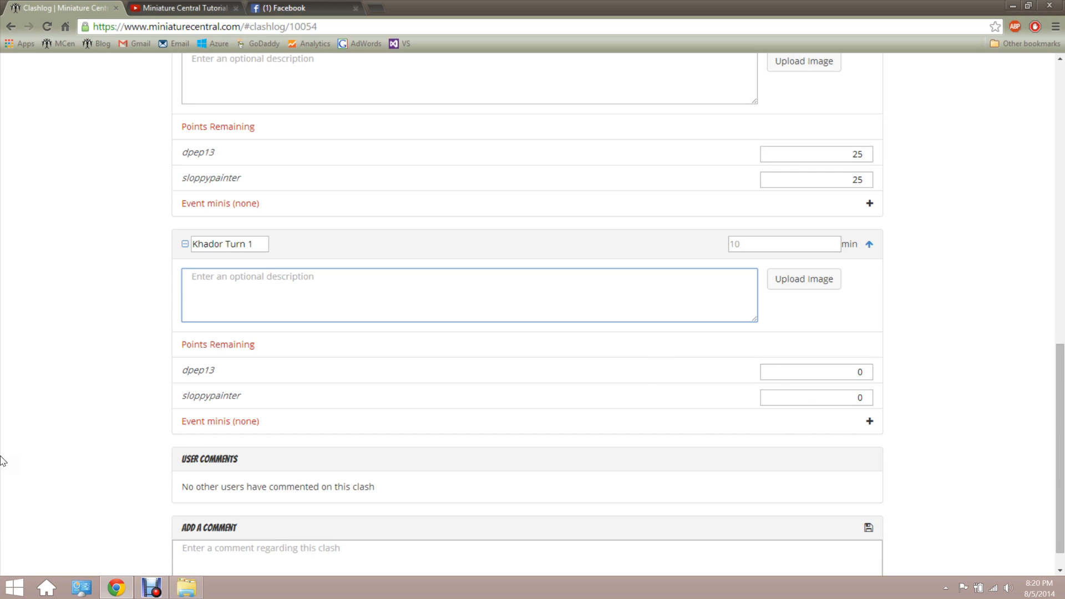
type("My")
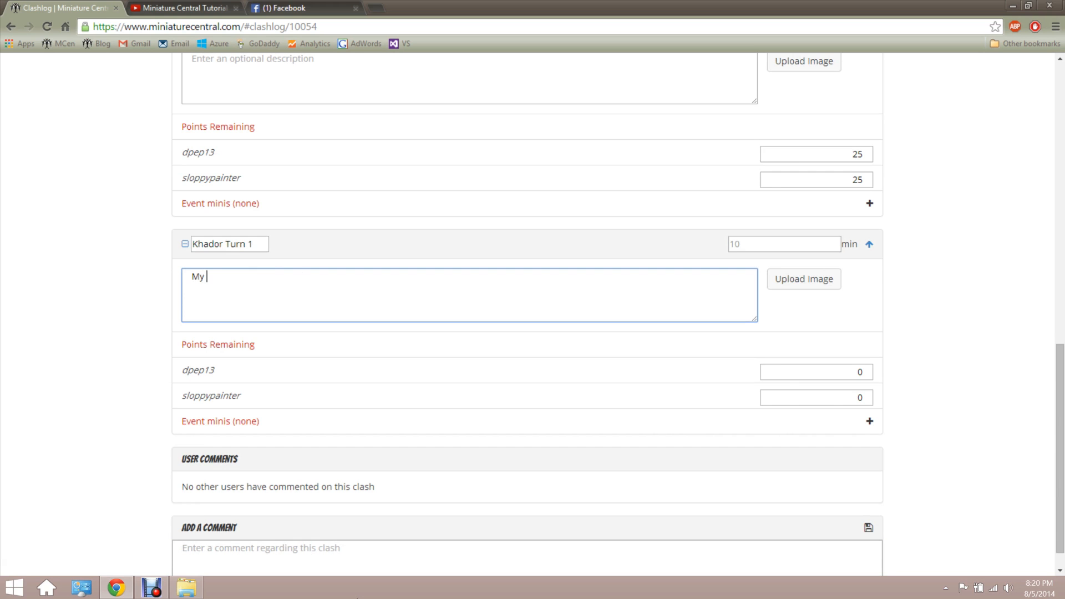
type(" Karchev died.")
Add dpep13's Karchev the Terrible to the minis of the Khador Turn 1 event.
left_click(869, 422)
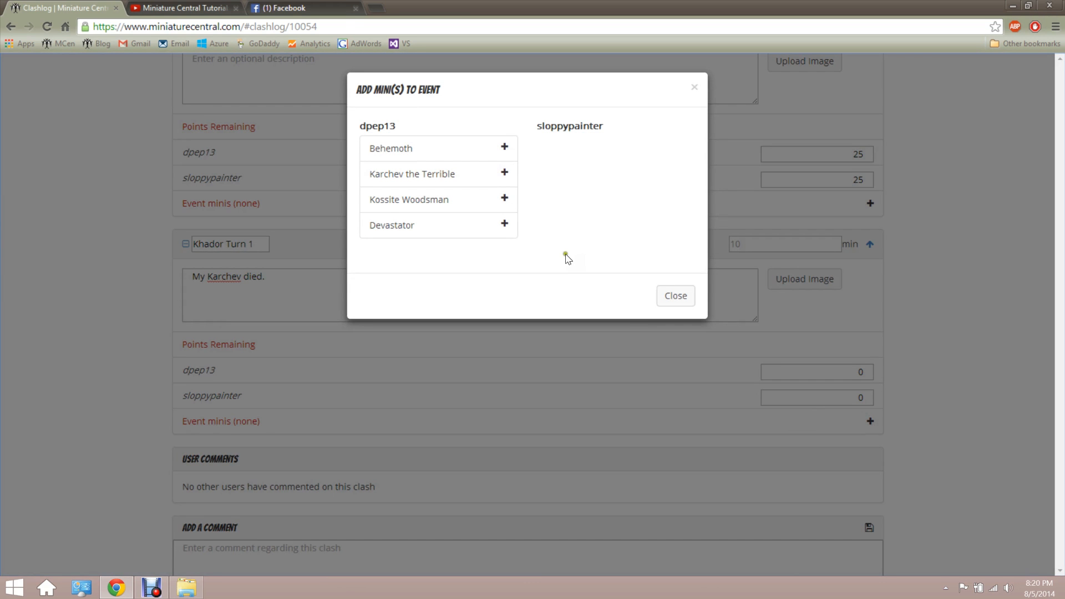
left_click(505, 173)
left_click(672, 295)
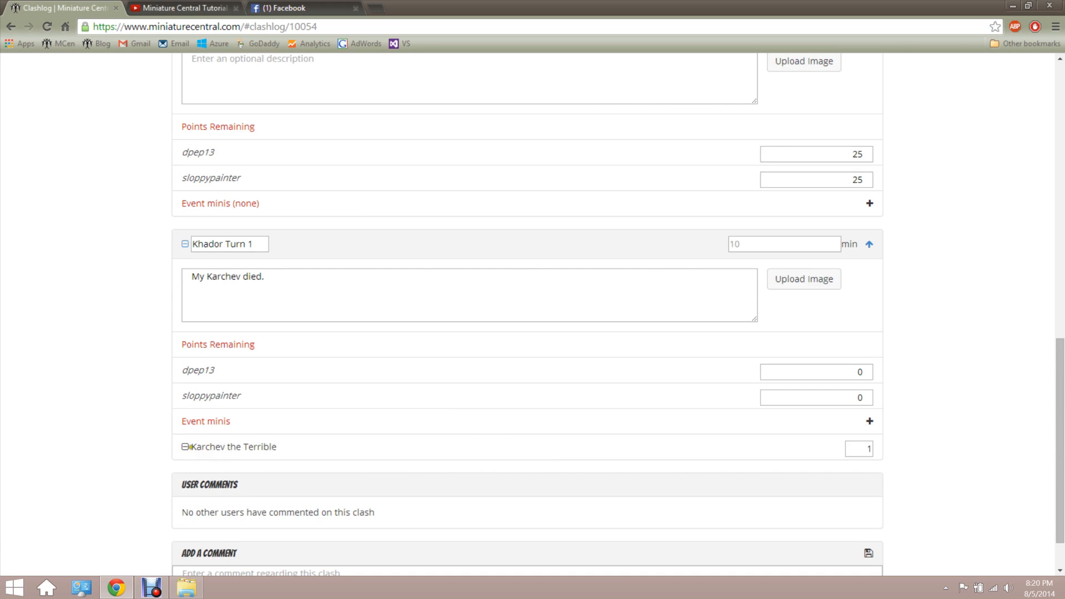
Save the clash log and look over the saved clash data, armies and event log.
scroll(388, 417, "down", 1)
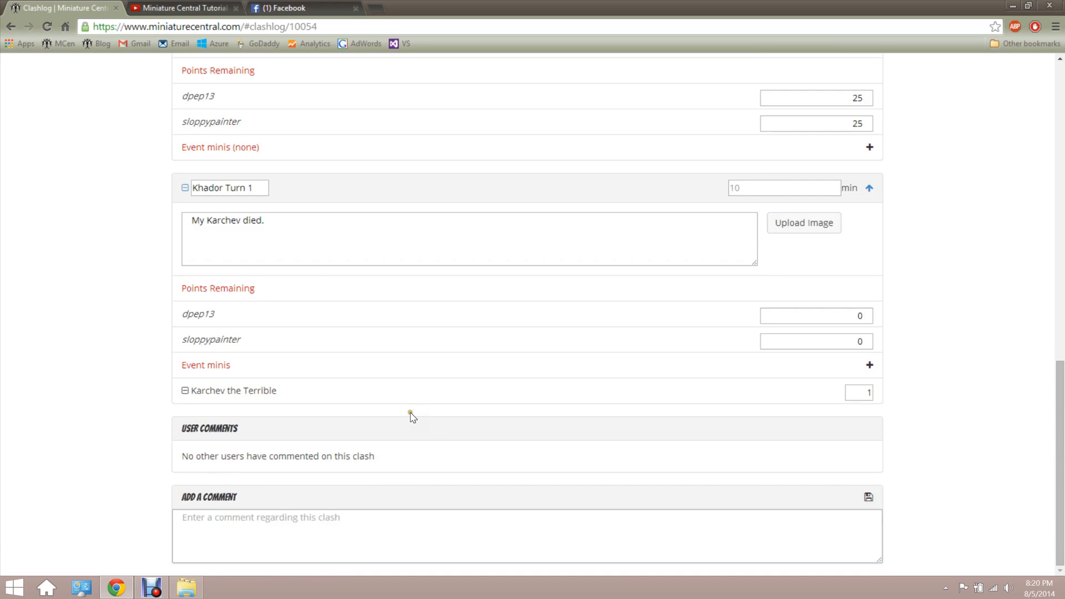
scroll(503, 377, "up", 3)
scroll(503, 380, "down", 3)
scroll(505, 377, "up", 15)
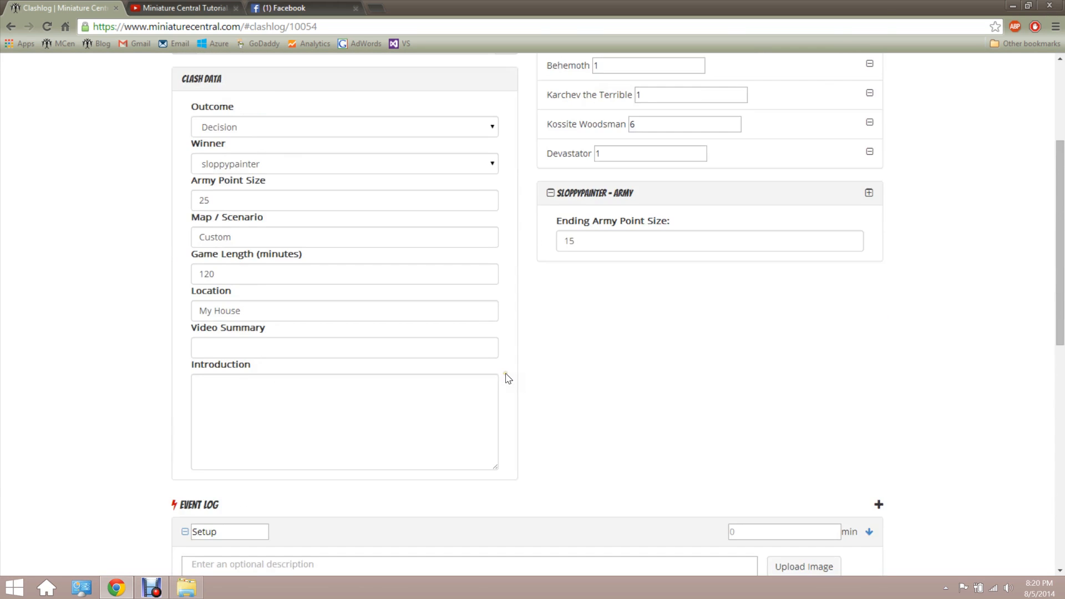
left_click(875, 147)
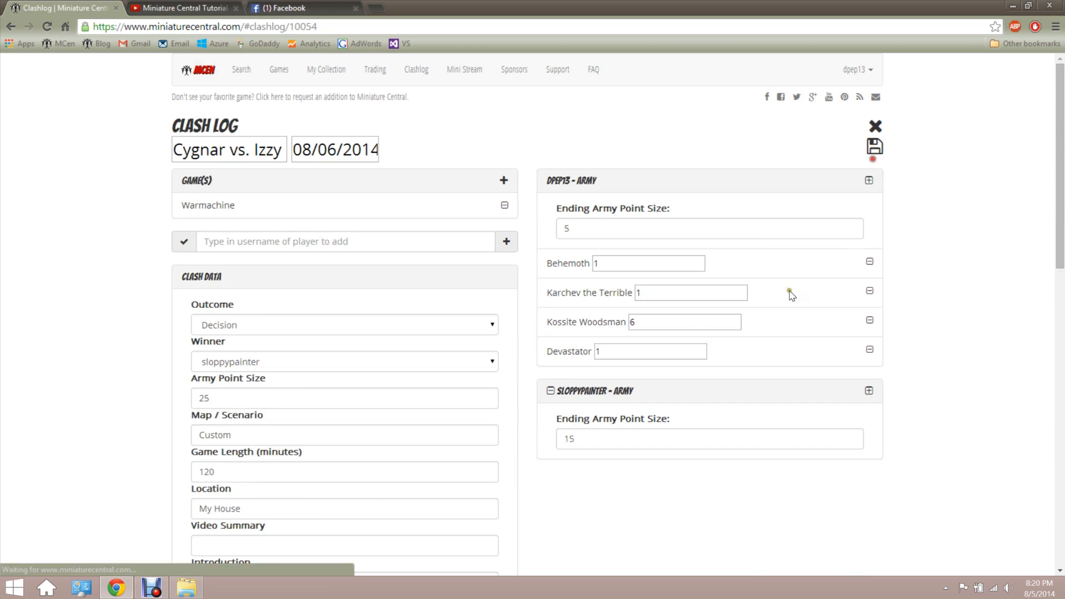
scroll(645, 299, "down", 9)
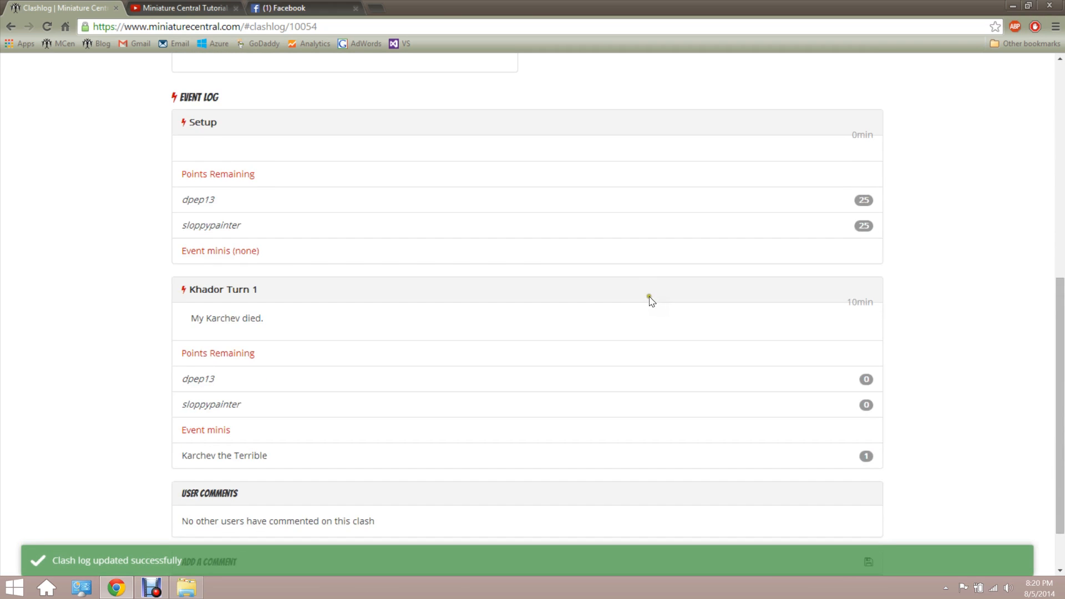
scroll(652, 301, "up", 5)
scroll(656, 302, "up", 3)
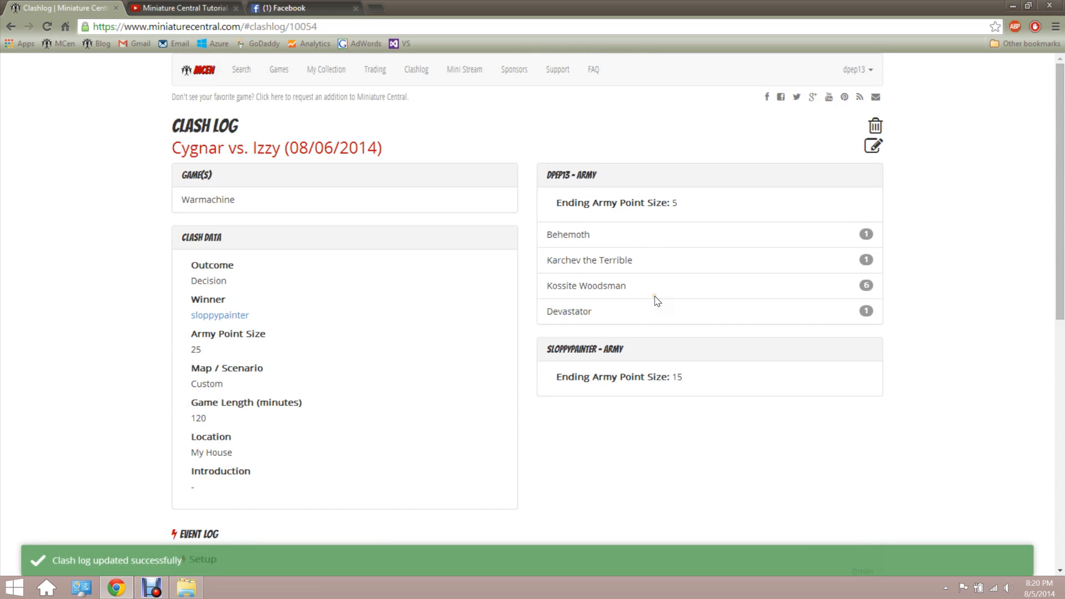